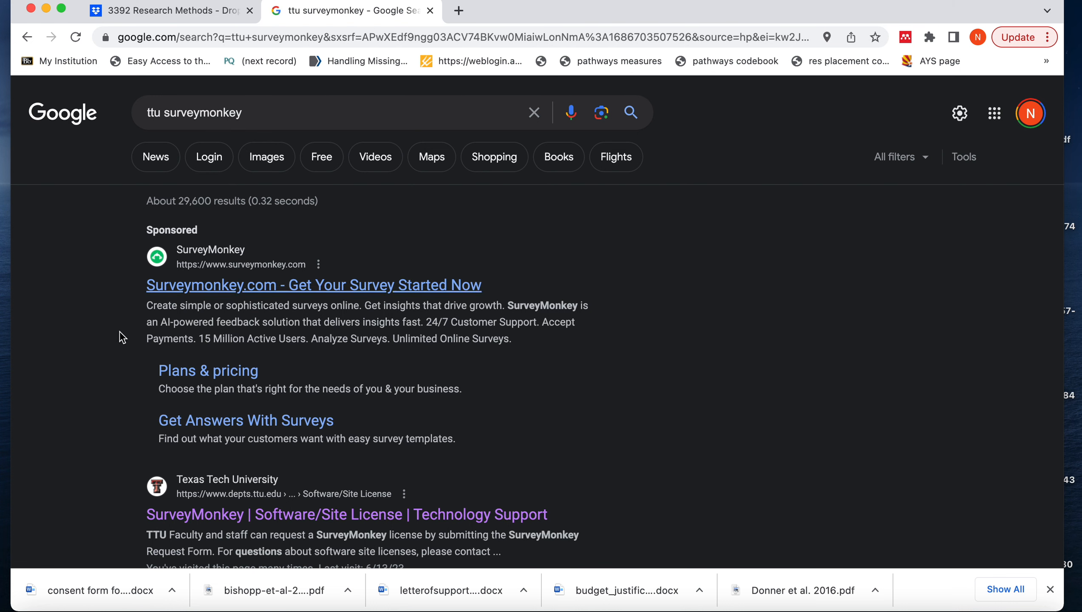
Open the Texas Tech University SurveyMonkey software page from the search results and follow its link to log in to SurveyMonkey
scroll(108, 463, "down", 4)
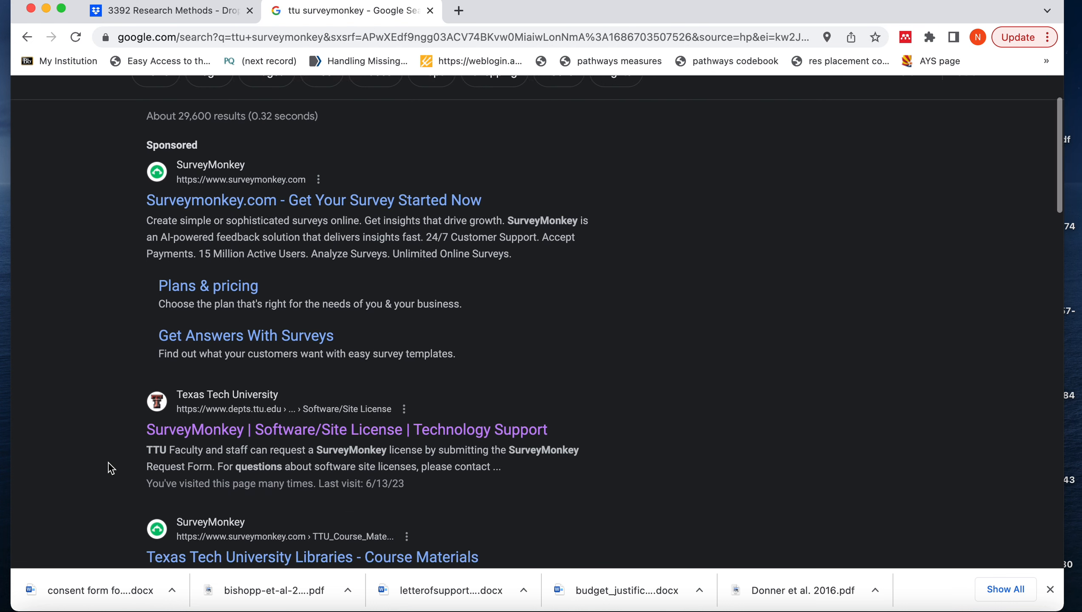
left_click(290, 361)
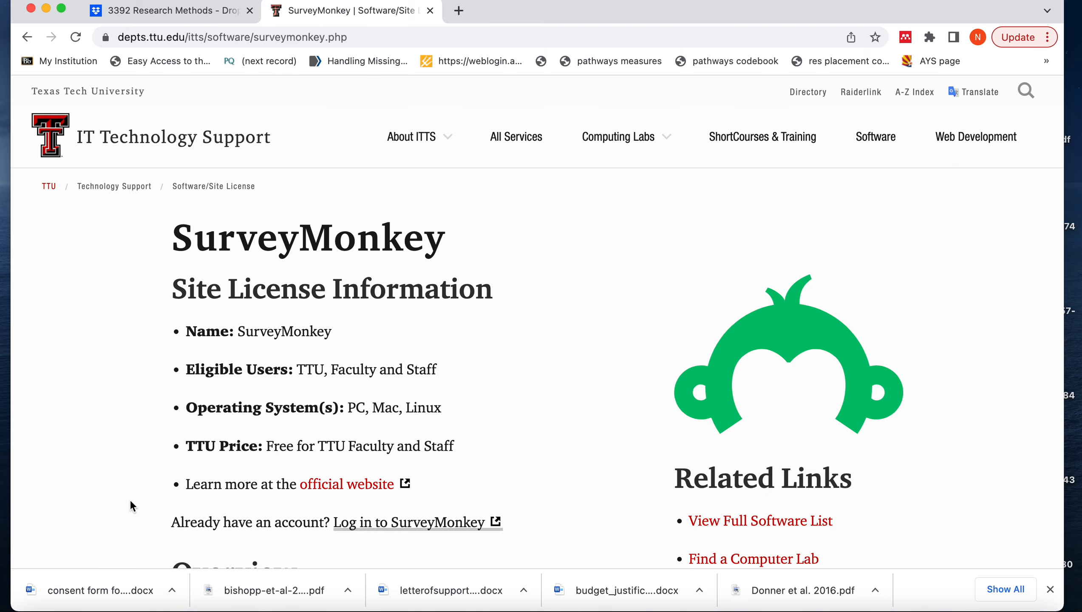
scroll(130, 503, "down", 5)
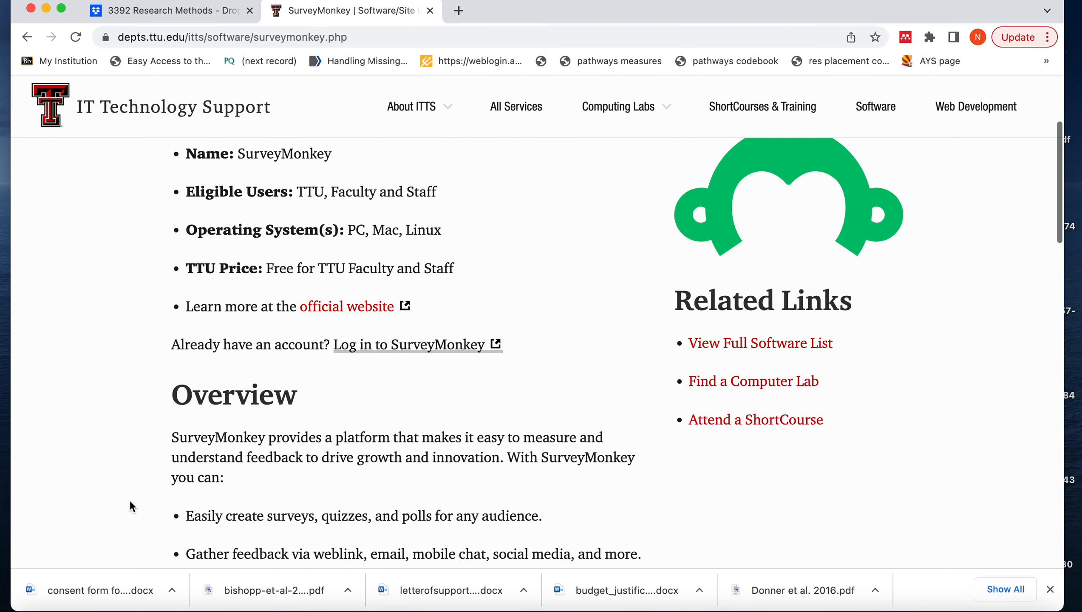
scroll(129, 501, "up", 5)
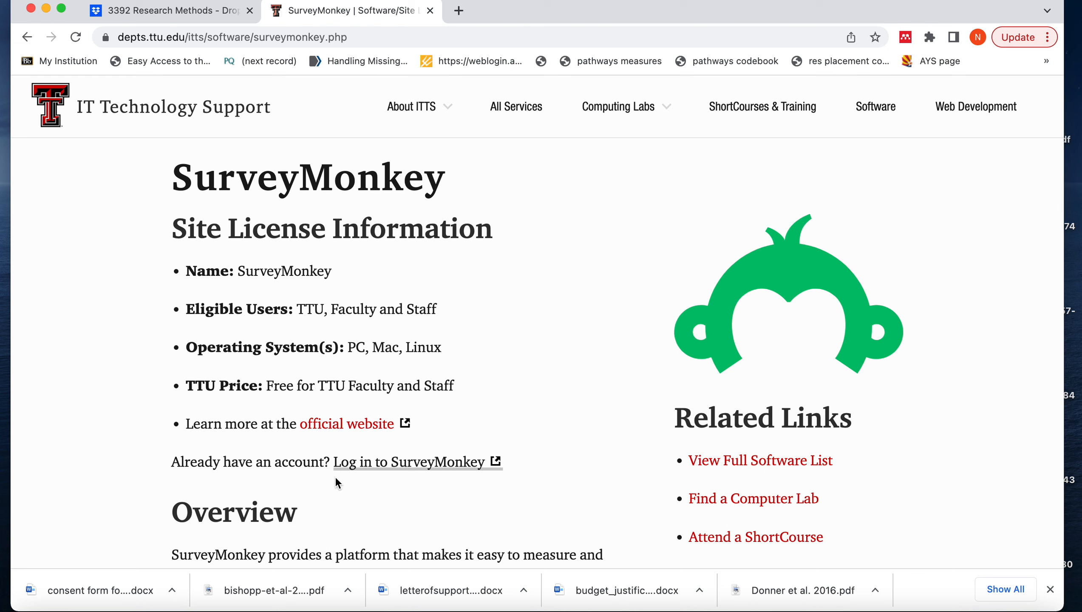
left_click(383, 465)
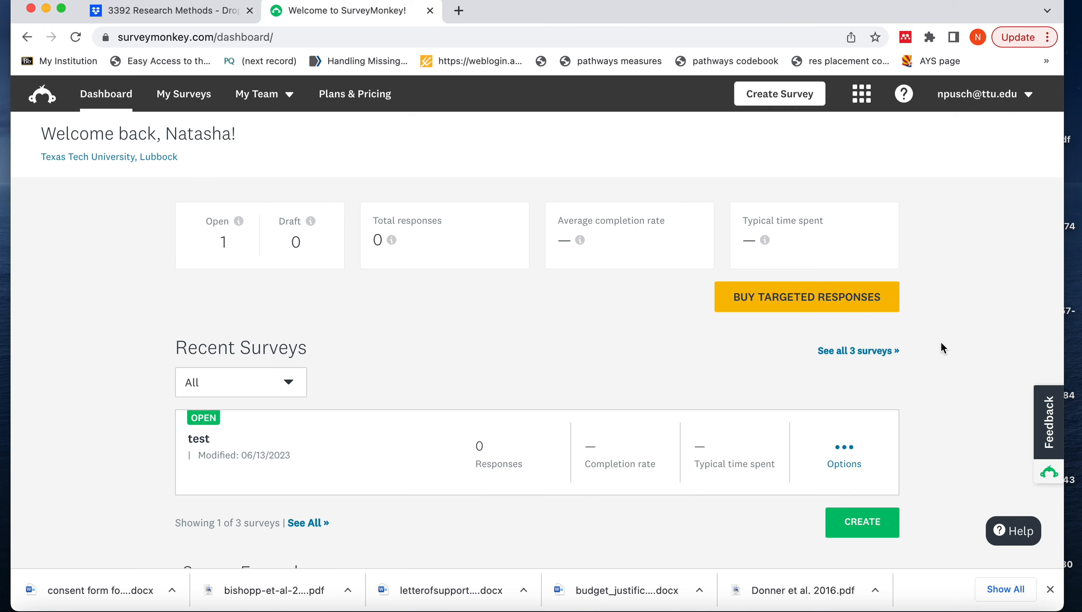
Create a new survey from scratch titled "Soc 3392 Survey"
scroll(941, 343, "down", 4)
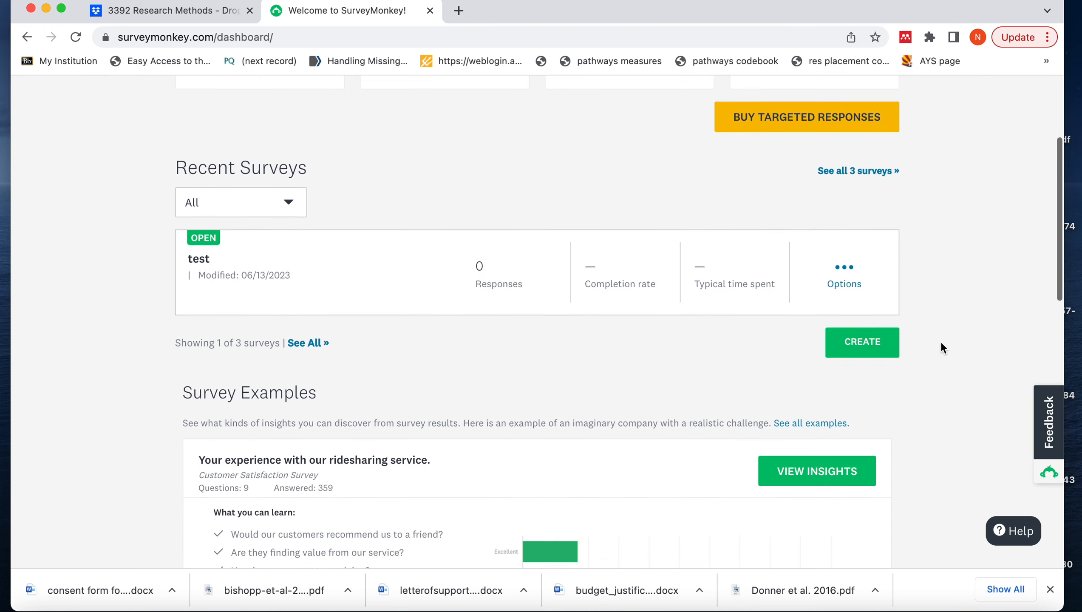
scroll(941, 342, "up", 4)
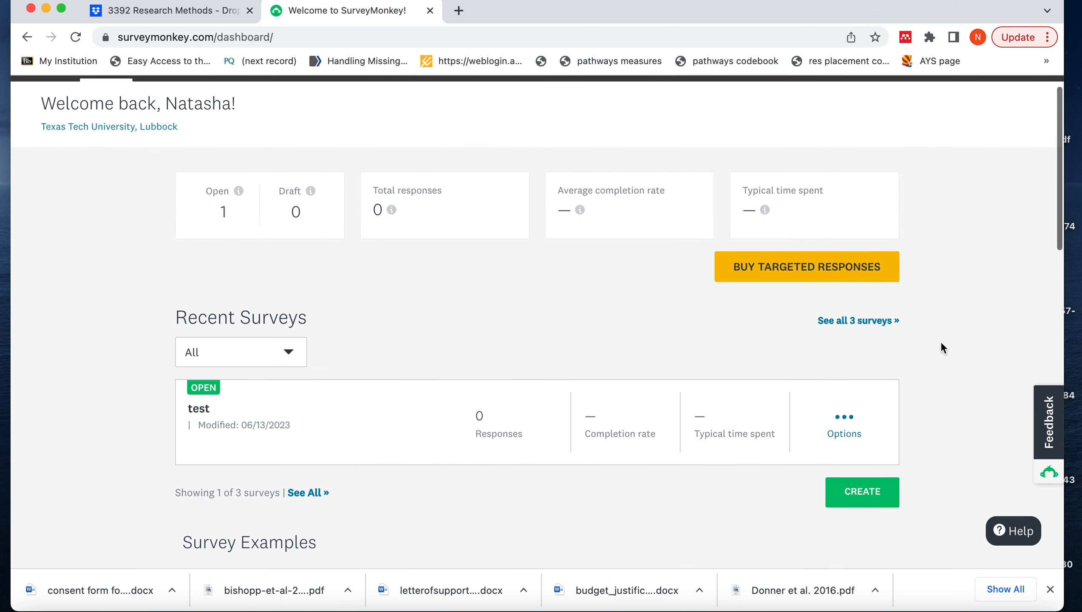
left_click(865, 493)
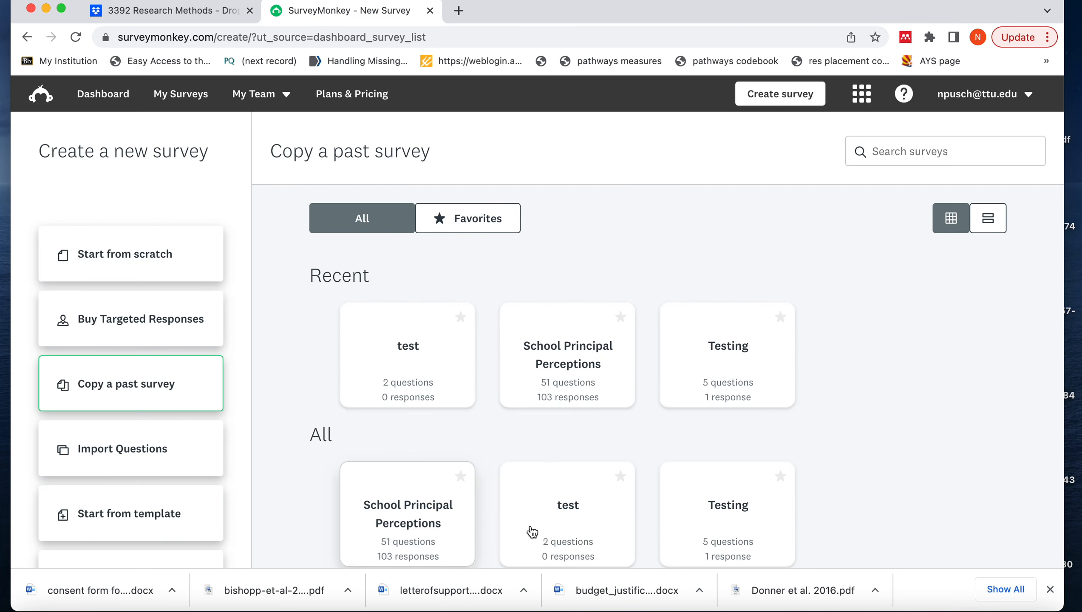
left_click(125, 269)
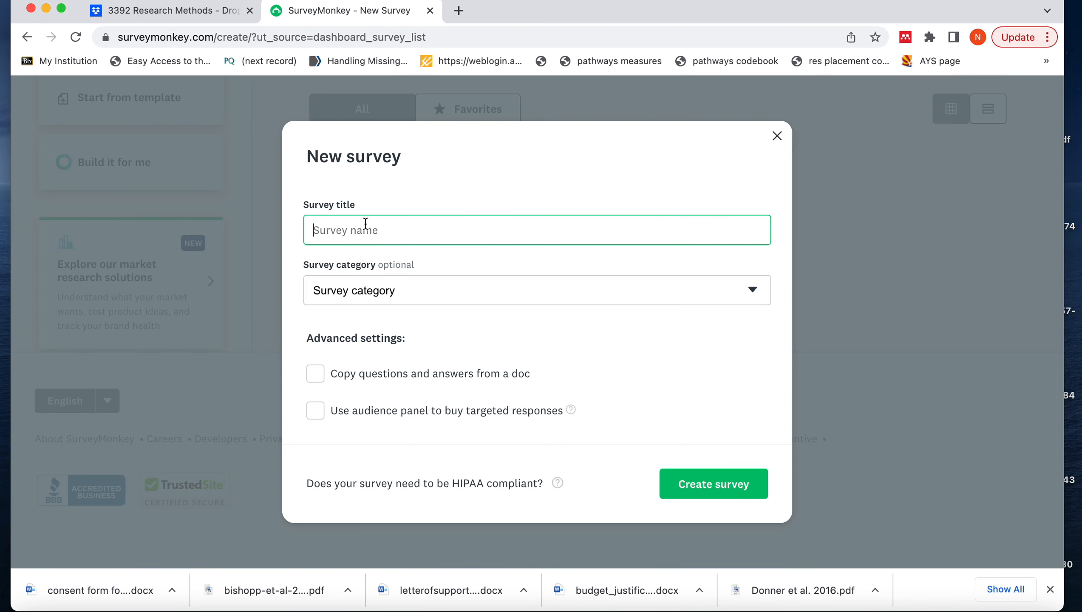
type("Soc 3392 Survey")
left_click(696, 487)
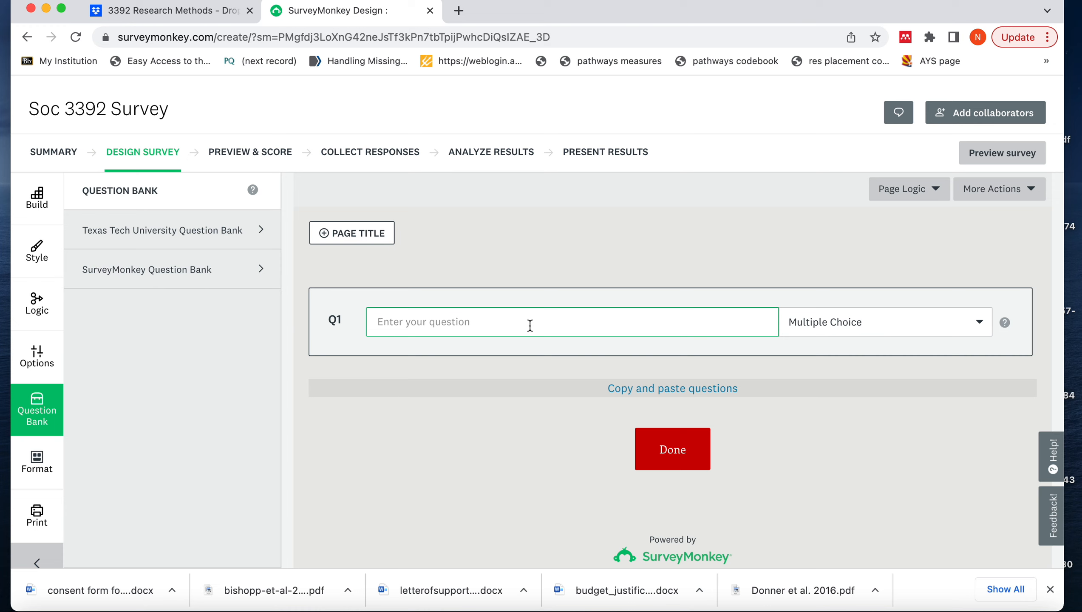
Enter "What generation do you belong to?" as the text of the first question
type("What generation do you belo")
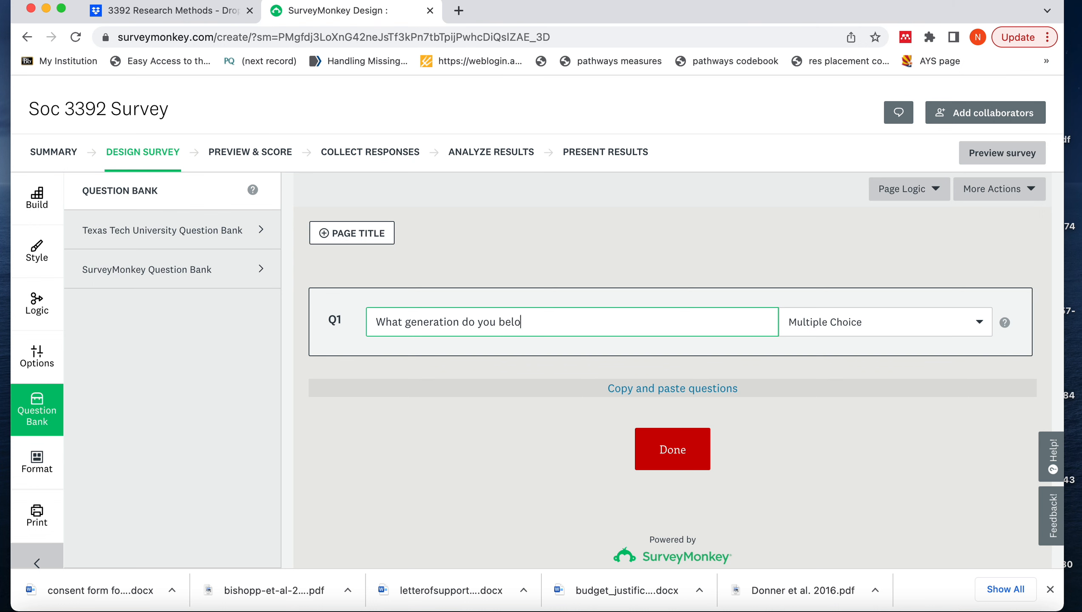
type("ng to?")
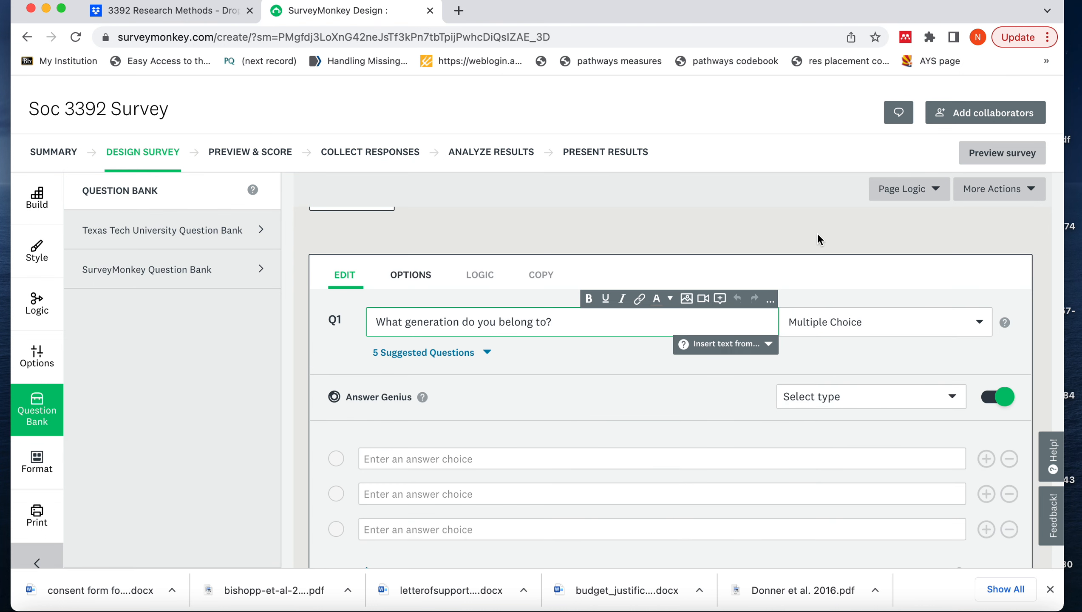
Give the generation question the answer choices Gen Z, Millennial, Gen X, Boomers and Other, and save the question
scroll(818, 234, "down", 3)
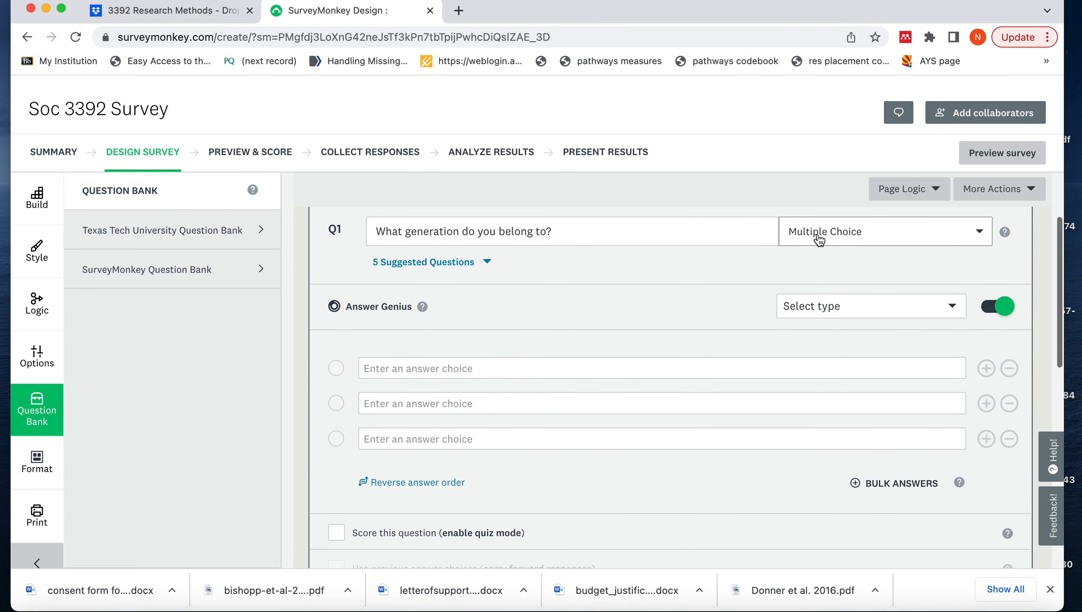
left_click(379, 370)
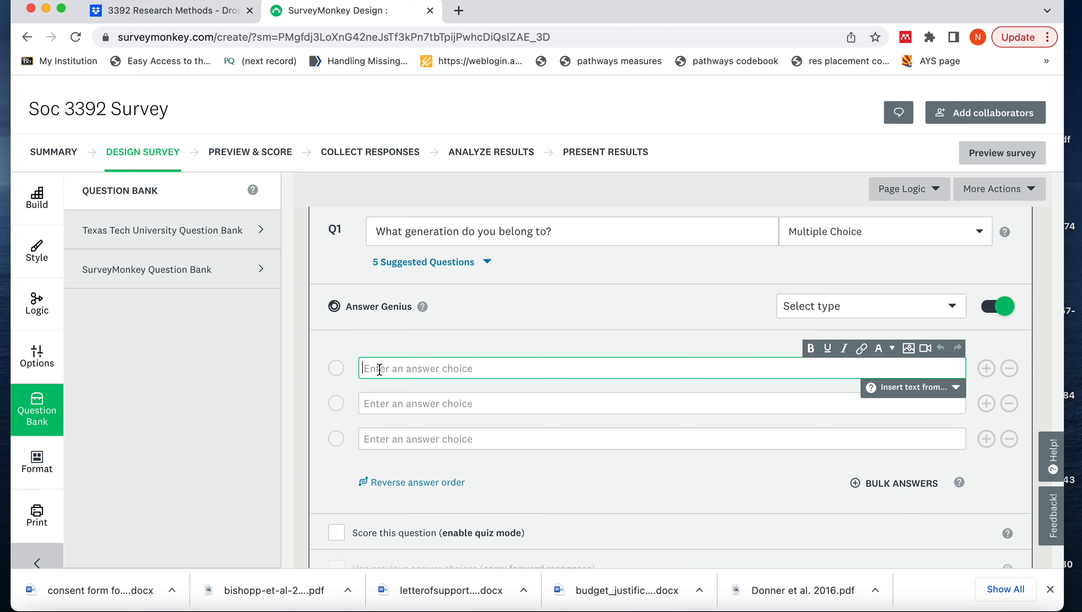
type("Gen Z")
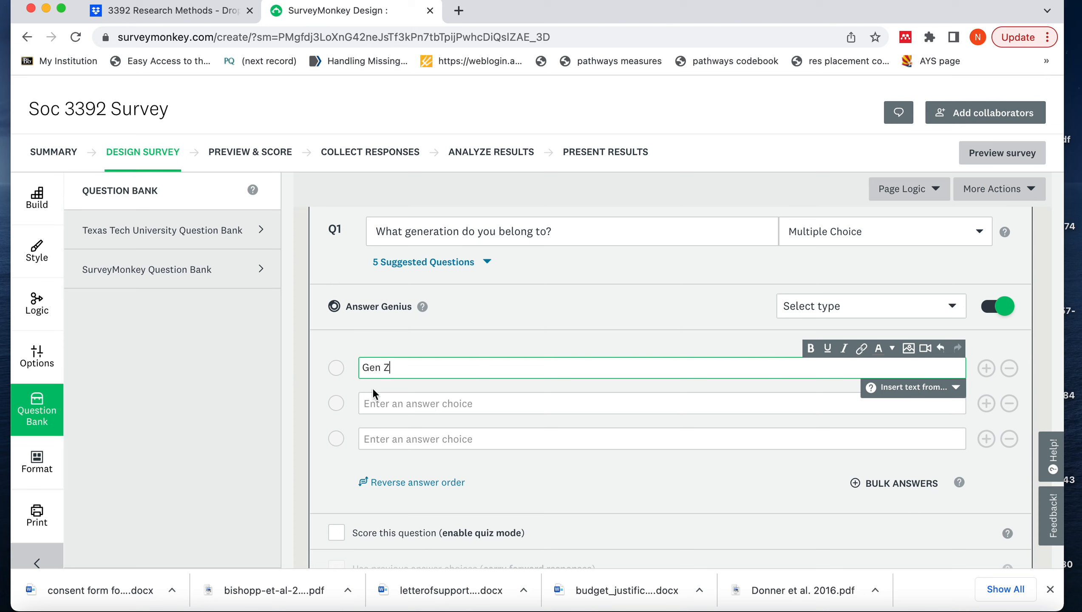
left_click(376, 401)
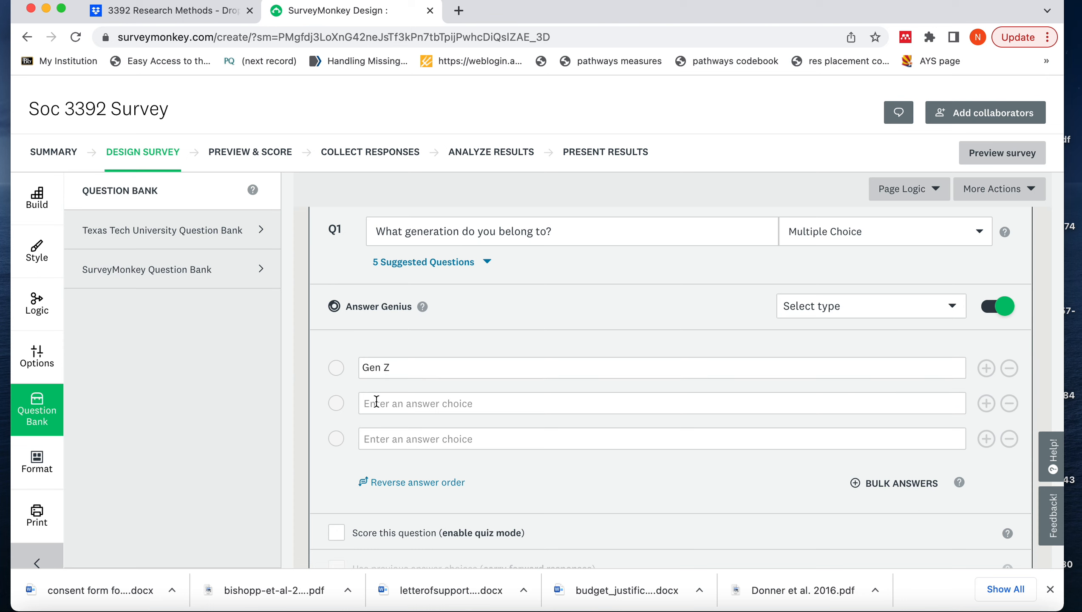
type("Millennial")
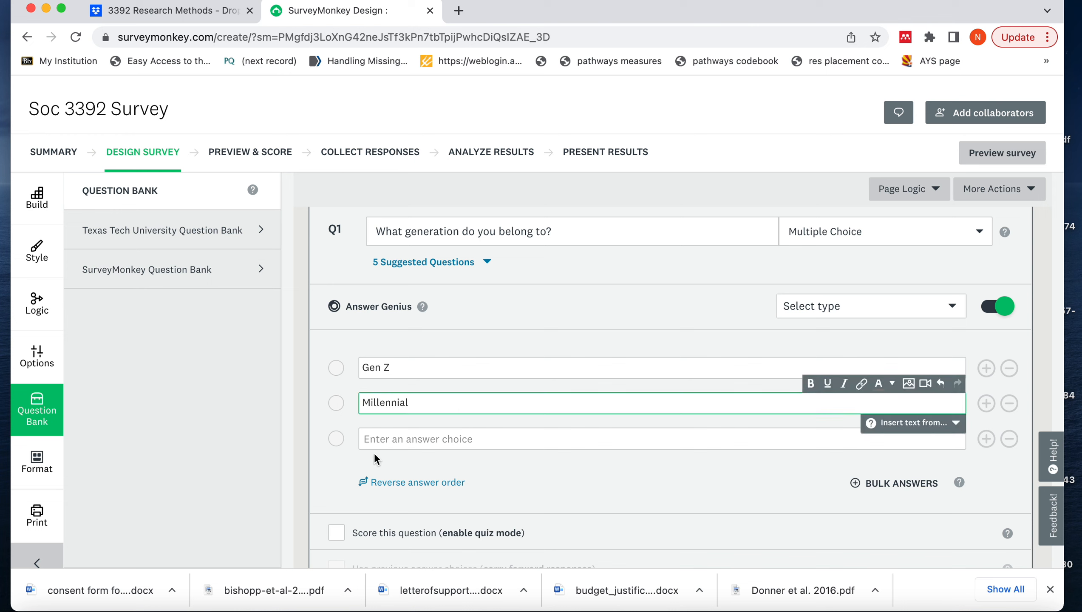
left_click(379, 440)
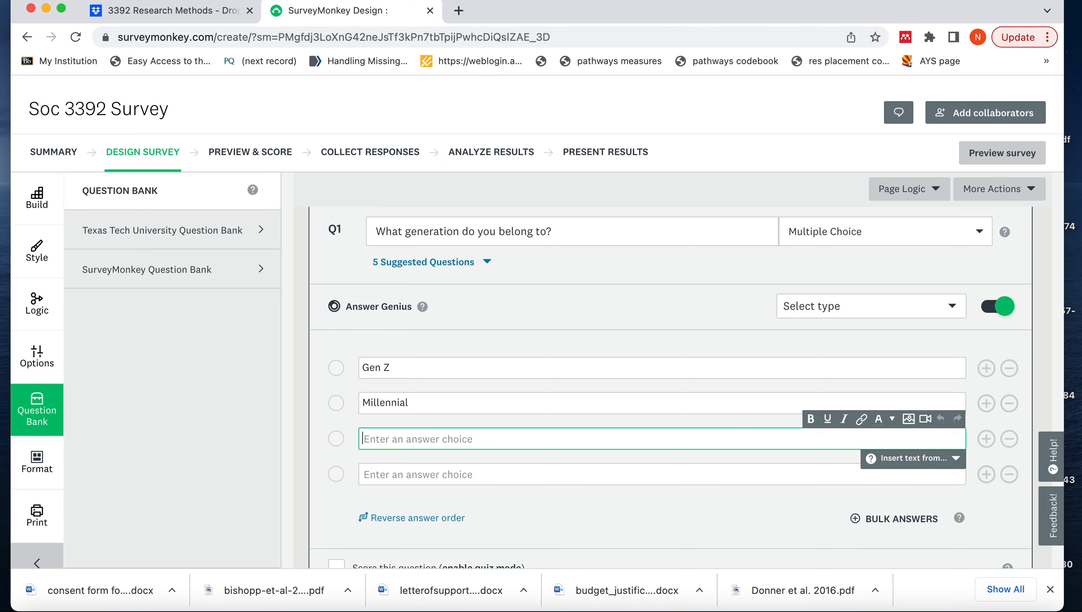
type("Gen X")
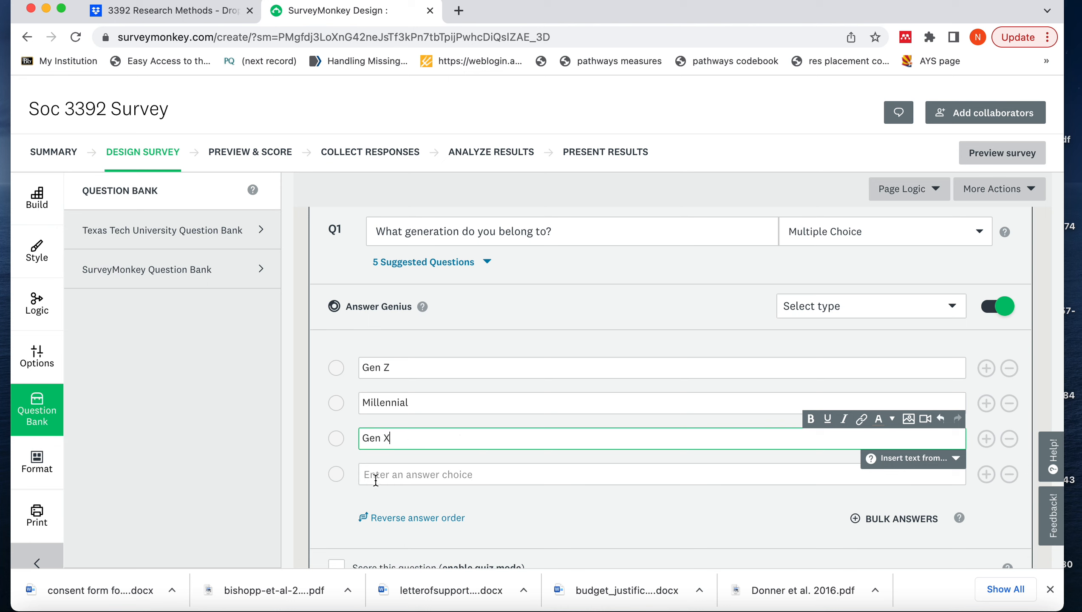
left_click(372, 474)
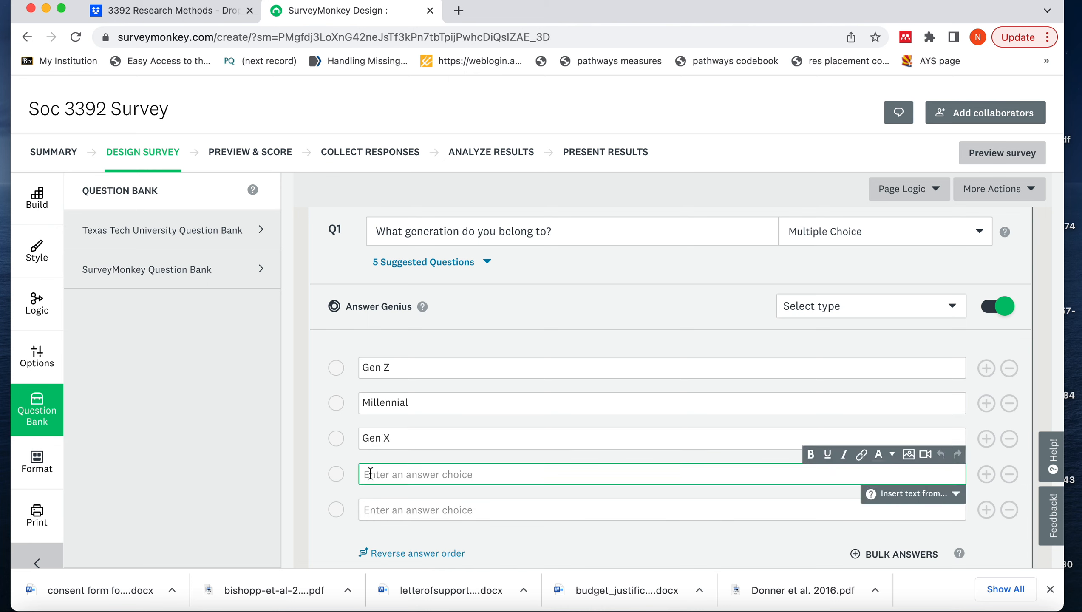
type("Boomers")
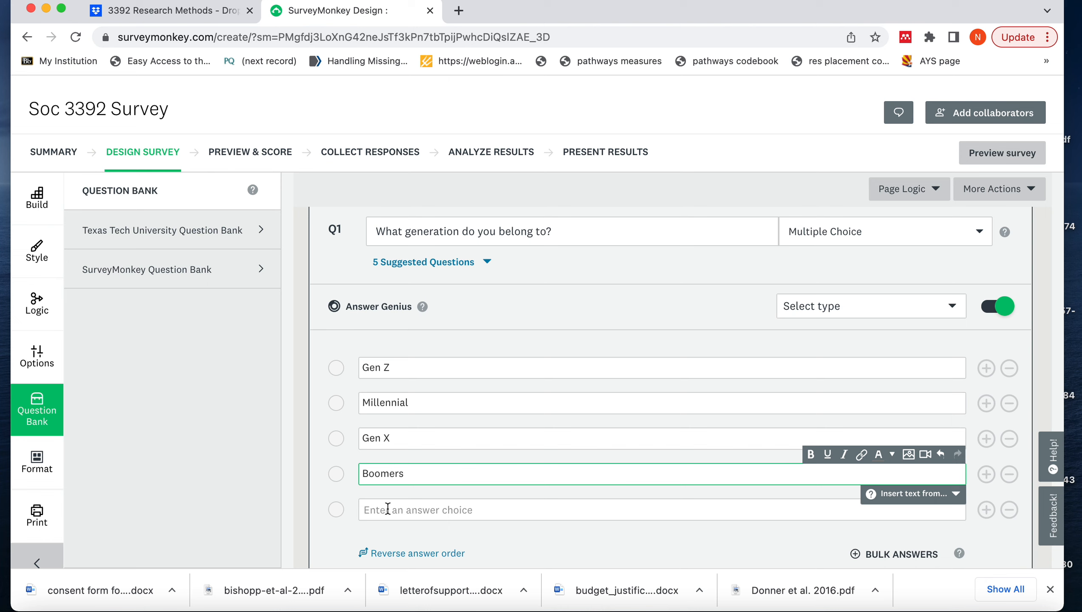
left_click(388, 509)
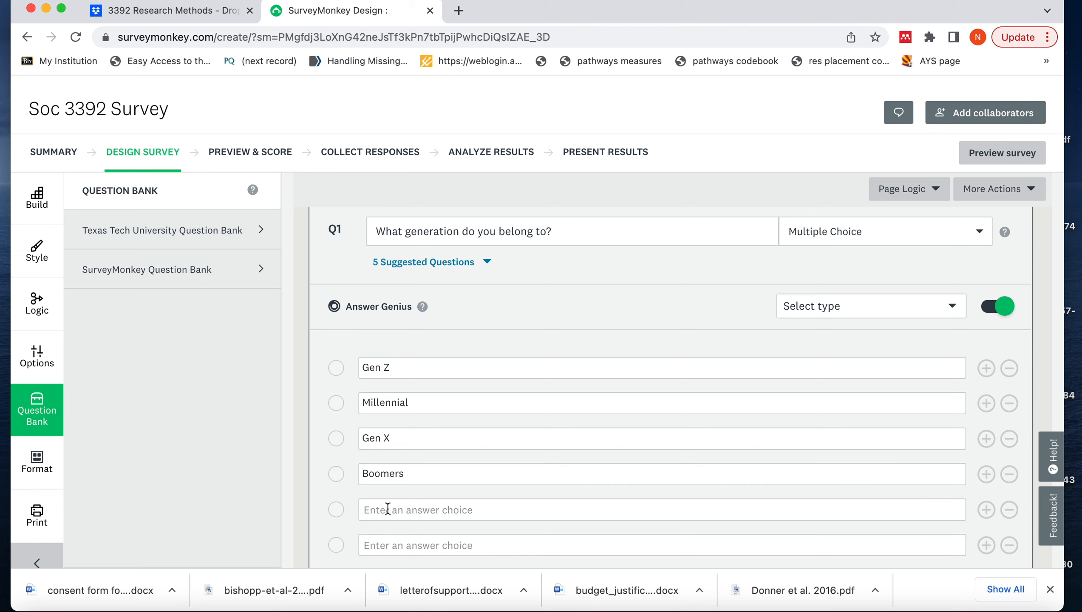
left_click(388, 509)
type("Other")
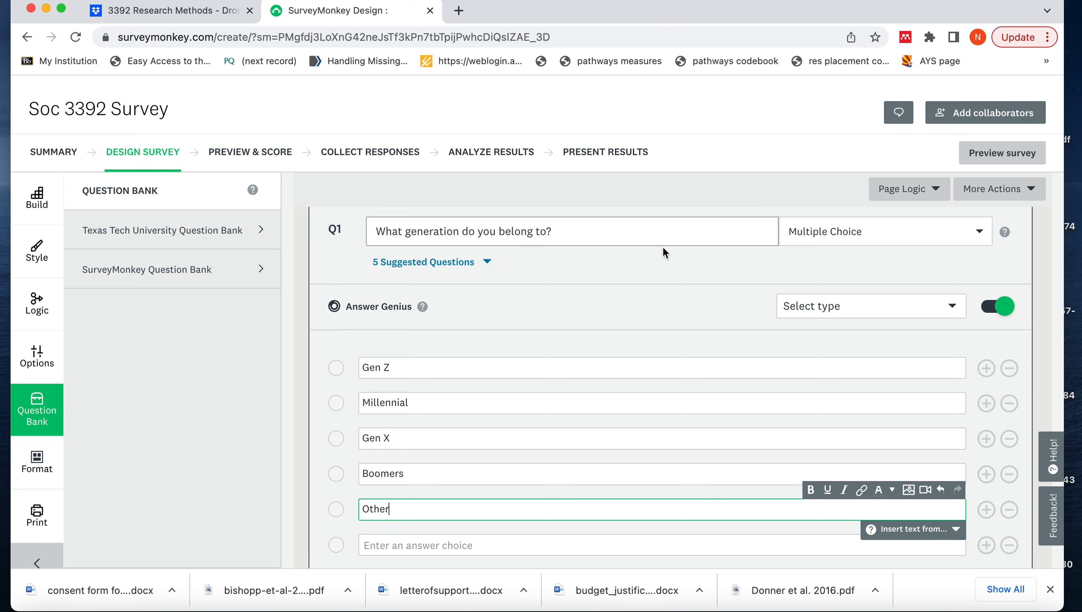
left_click(651, 296)
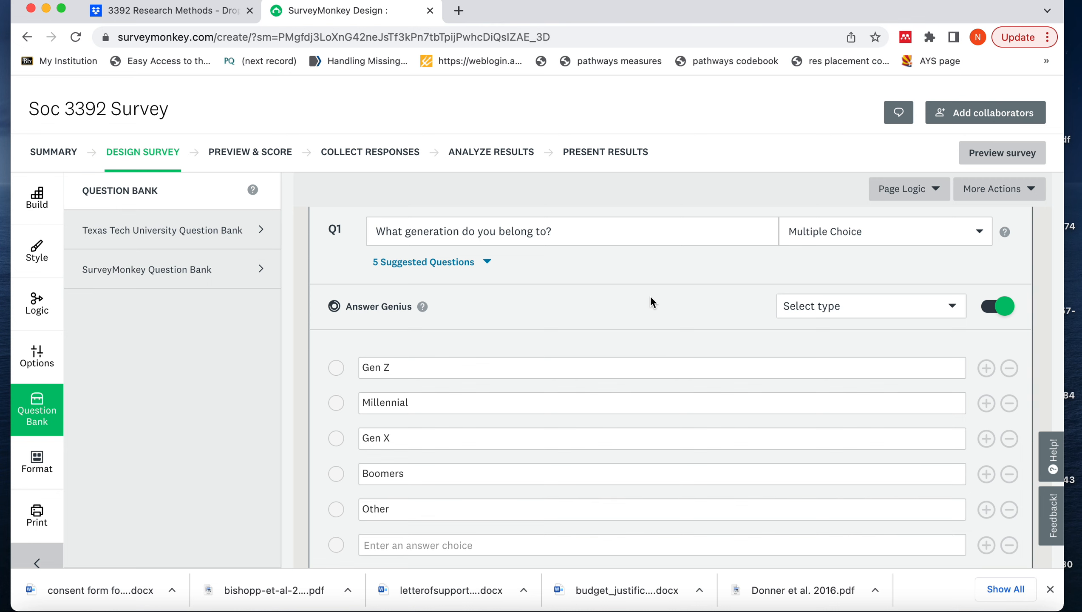
scroll(651, 328, "down", 8)
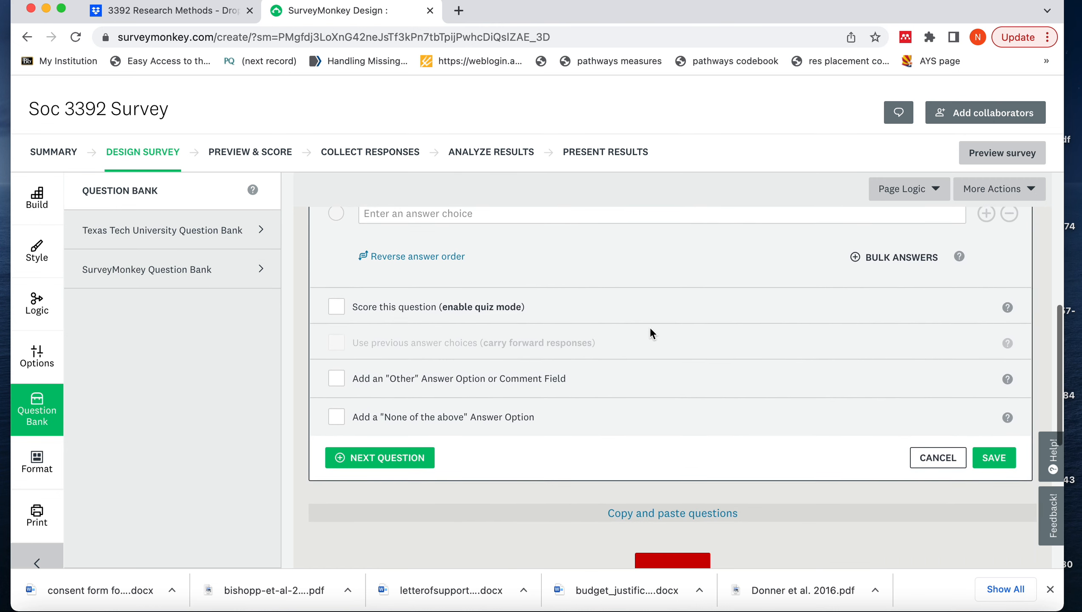
scroll(651, 327, "down", 2)
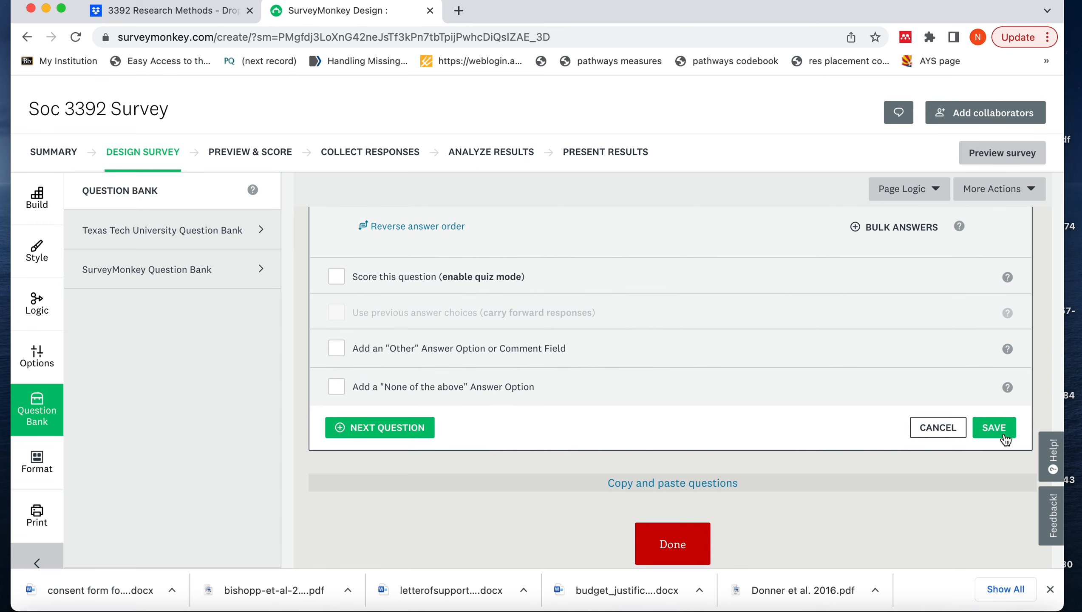
left_click(994, 427)
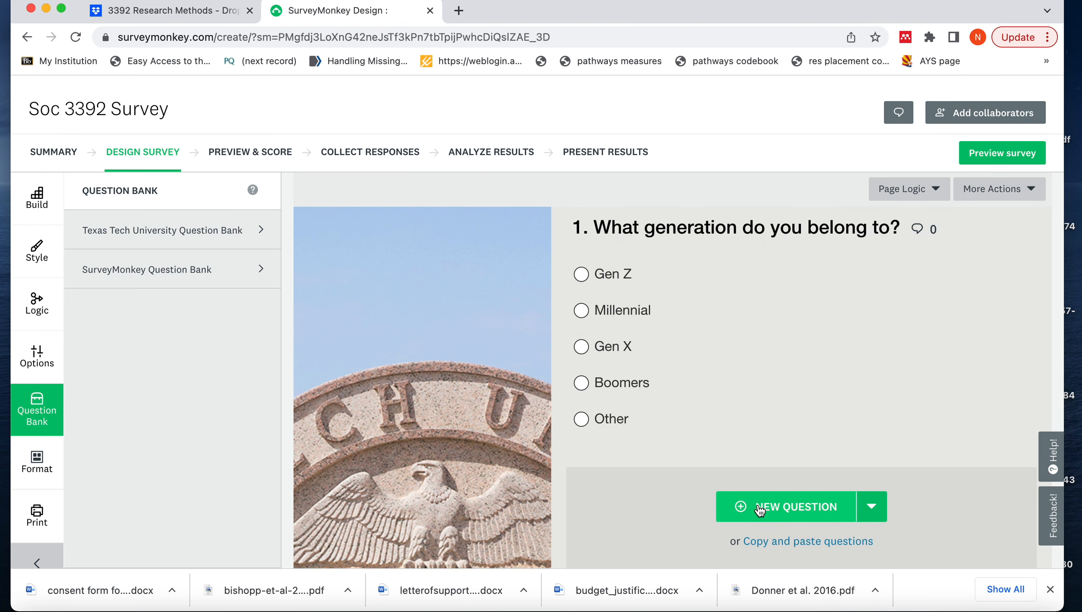
Add a second question with the text "How much do you agree with the following statement?"
left_click(759, 509)
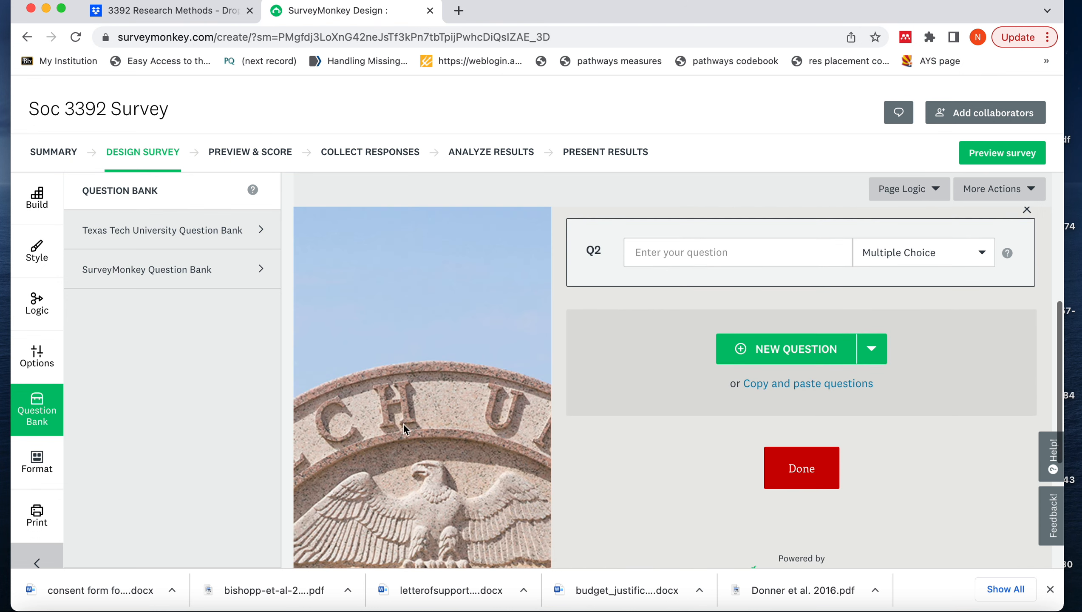
left_click(649, 257)
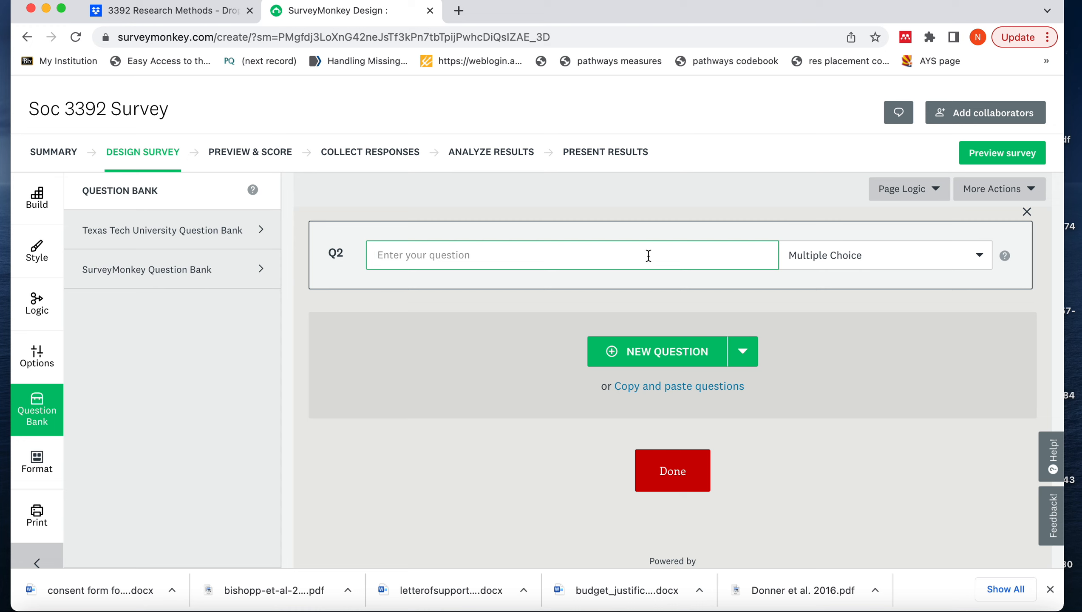
type("How much do you")
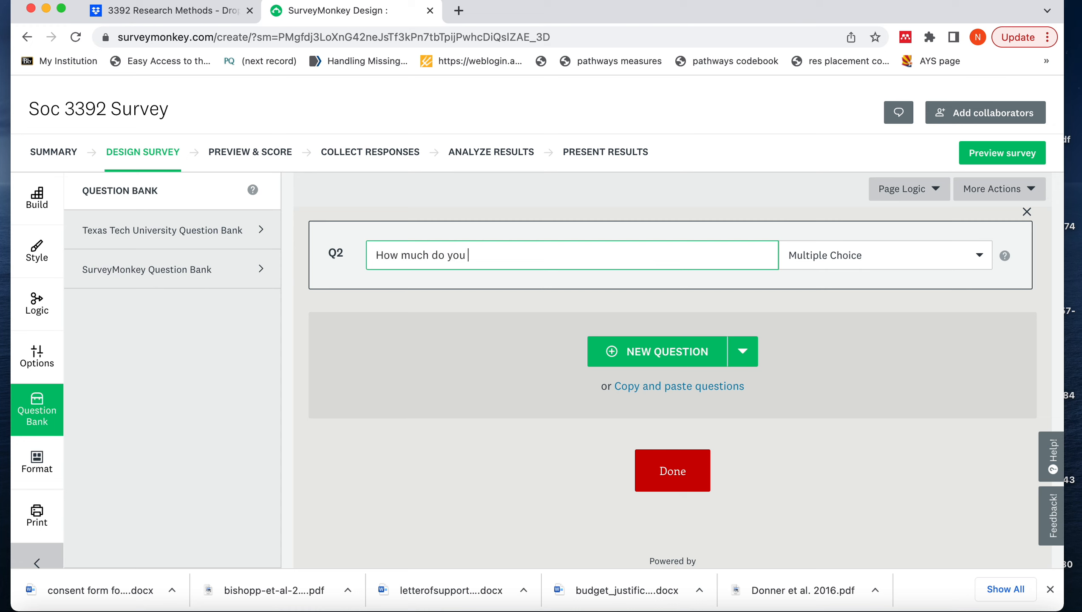
key("BackSpace")
key("BackSpace")
key("BackSpace")
key("BackSpace")
key("BackSpace")
key("BackSpace")
key("BackSpace")
key("BackSpace")
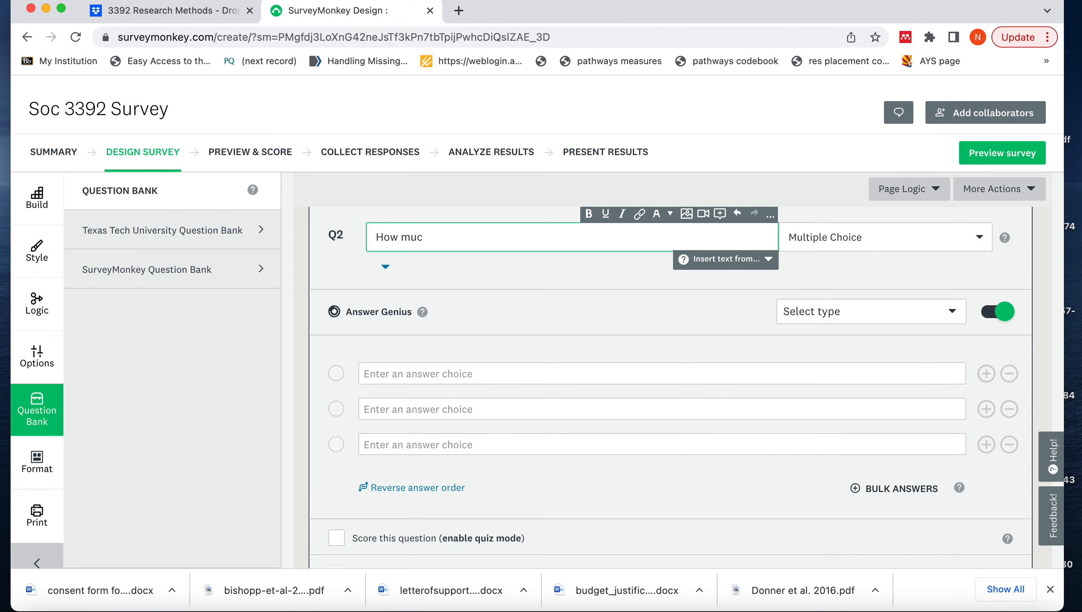
type("h do you a")
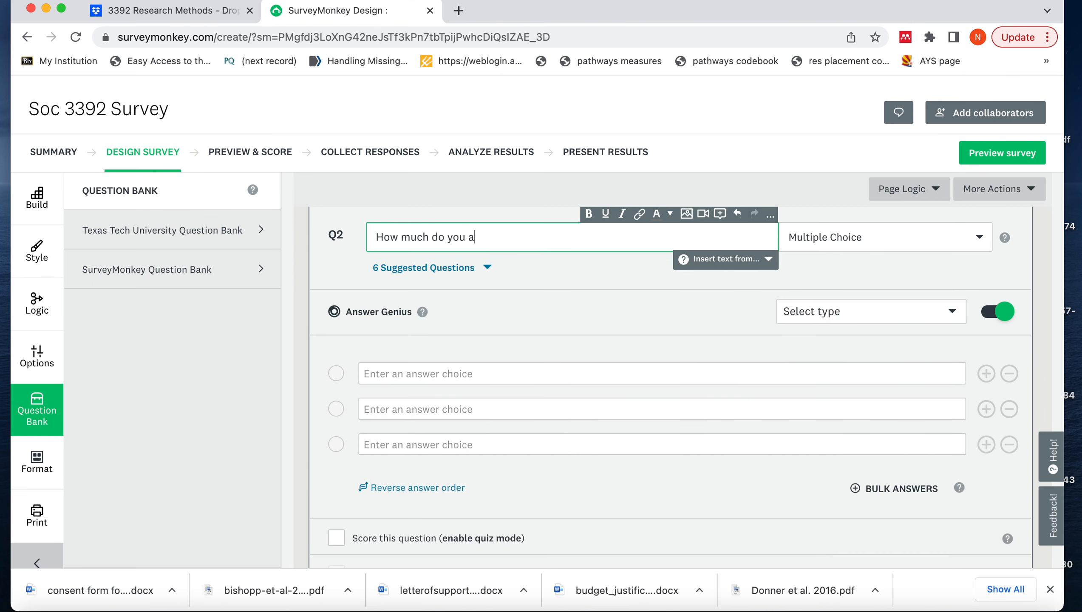
type("gree with the following st")
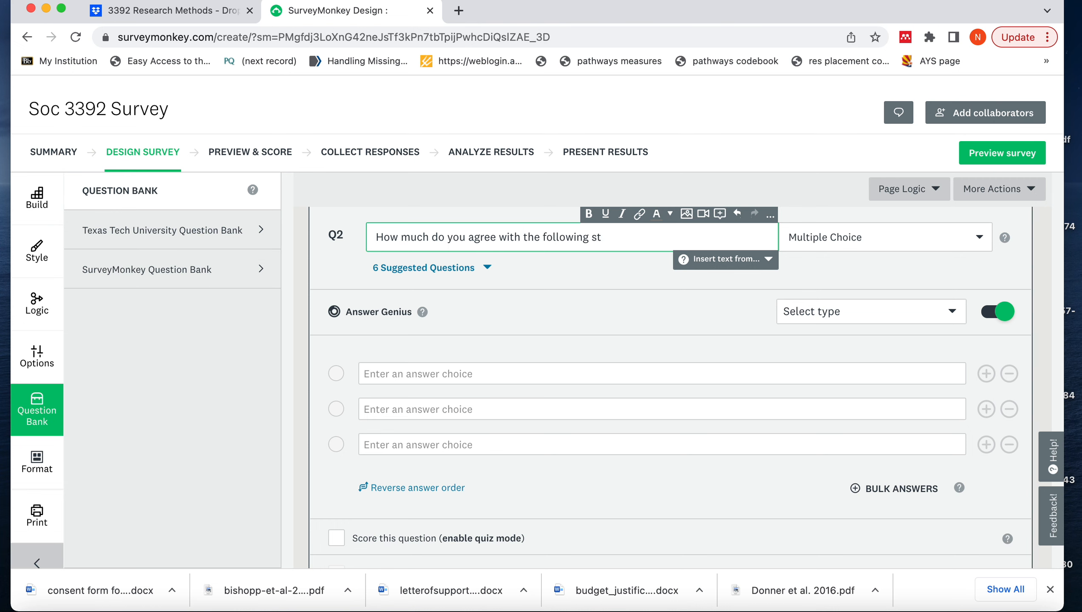
type("atement")
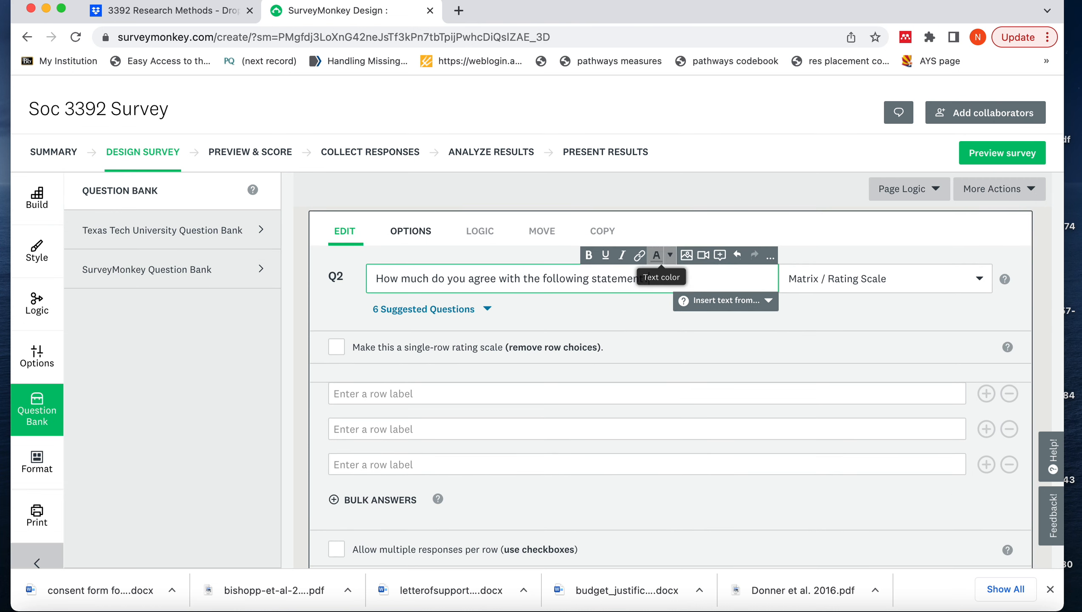
type("?")
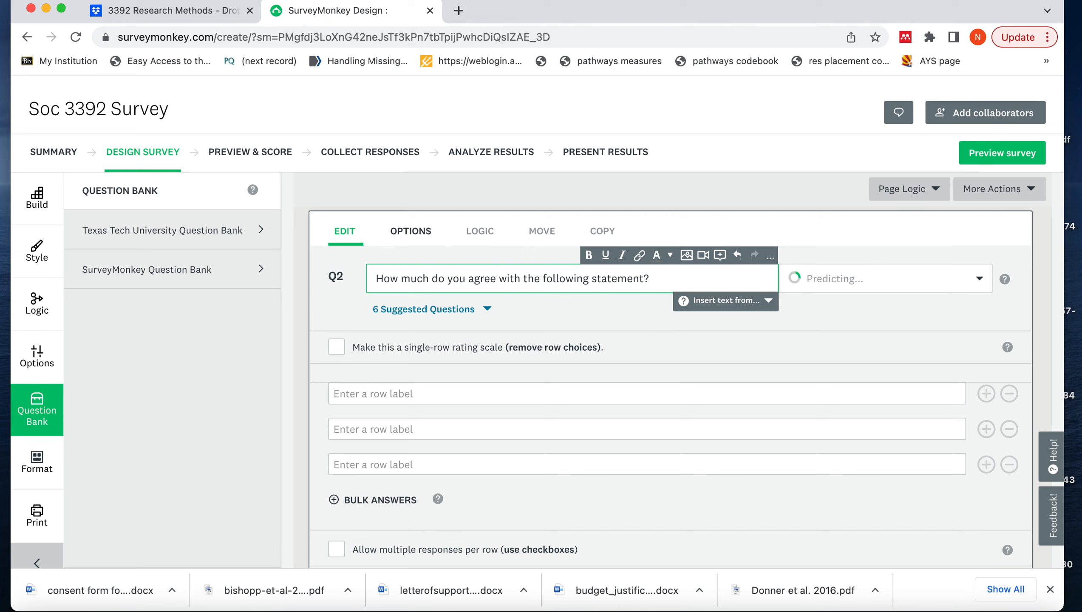
type(" Stud")
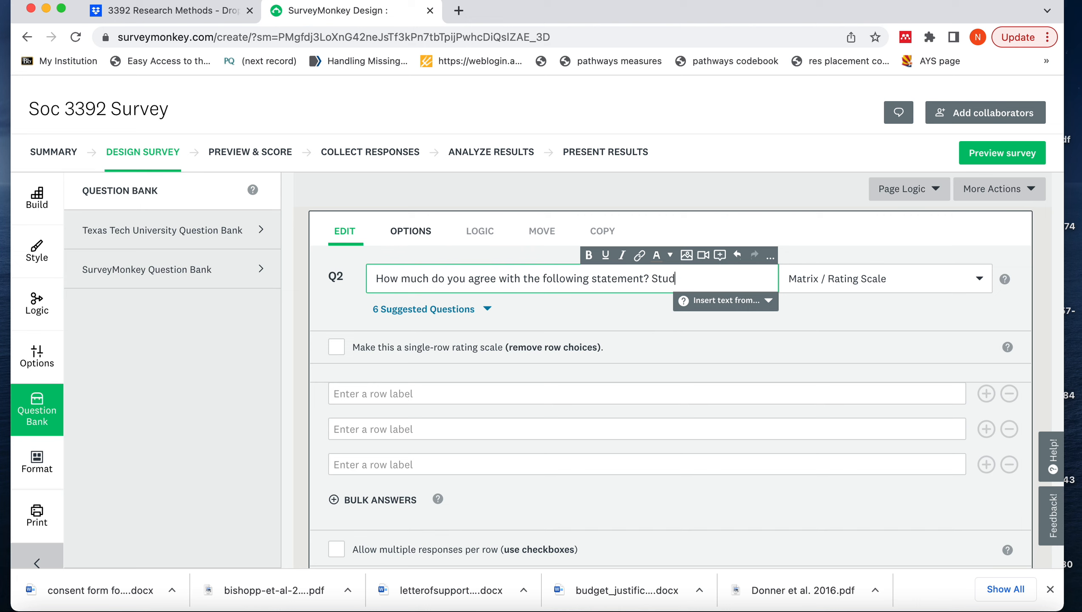
type("ent loans should be forgiven")
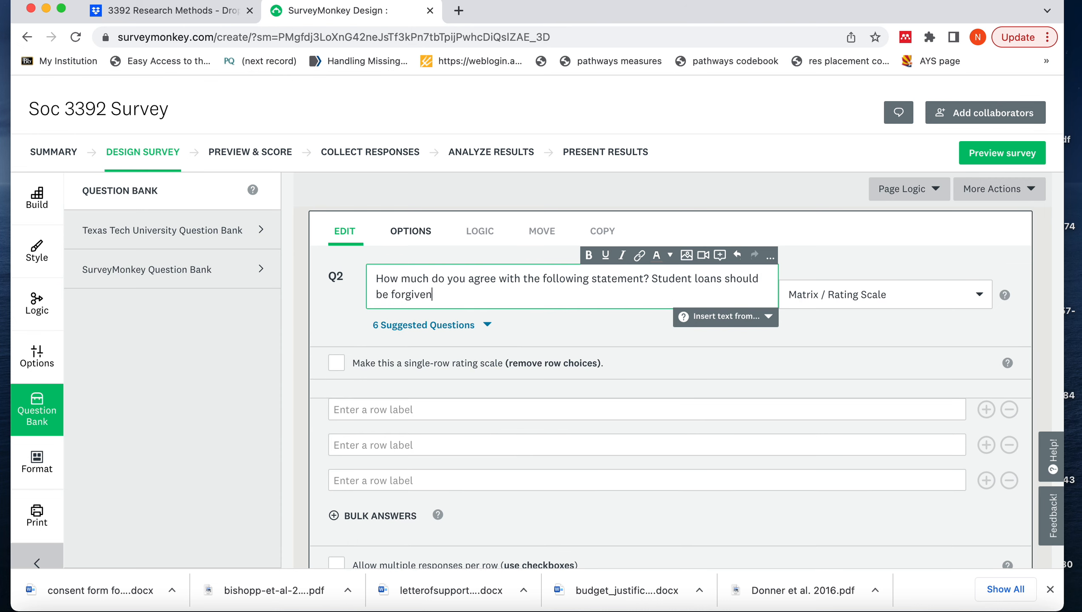
type(".")
Complete the second question's text with "Student loans should be forgiven." and make it a single-row rating scale
left_click(337, 364)
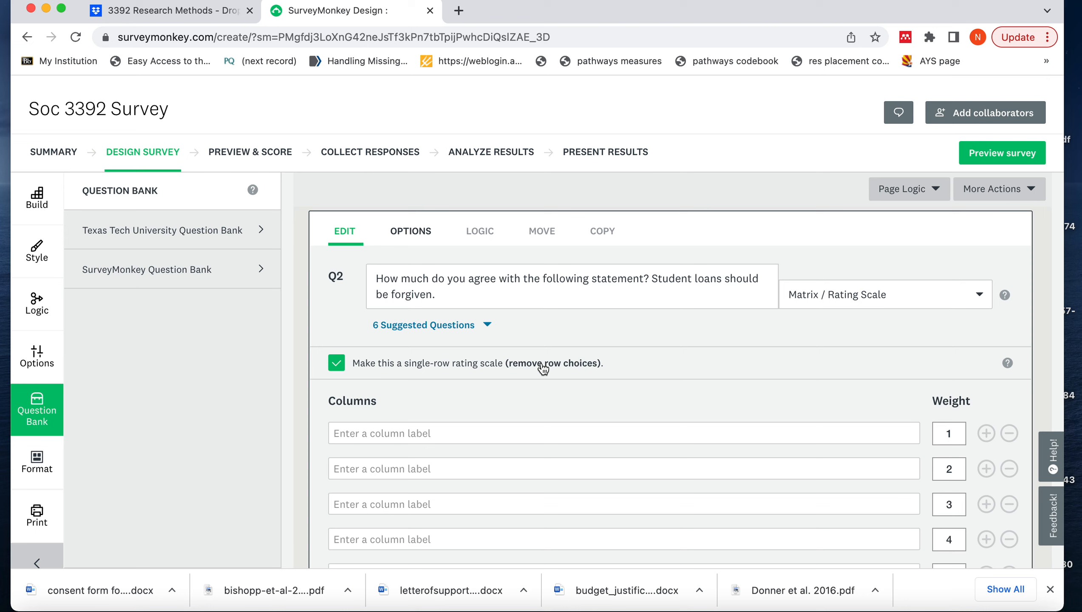
Label the first two rating columns of the student loan question "Strongly agree" and "Agree"
left_click(346, 434)
type("S")
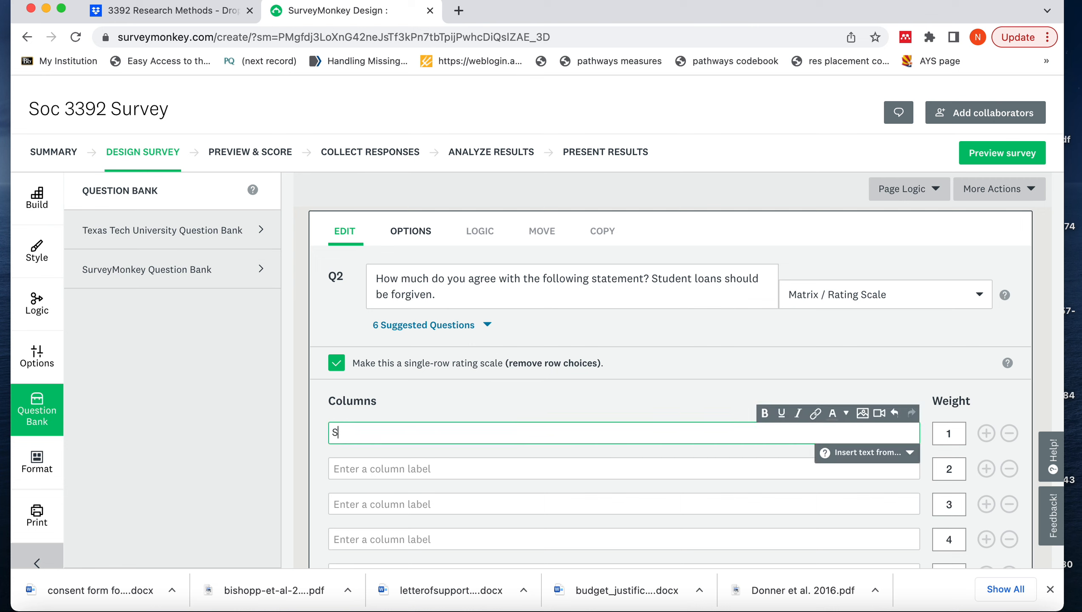
type("trongly agre")
key("BackSpace")
type("ee")
left_click(346, 468)
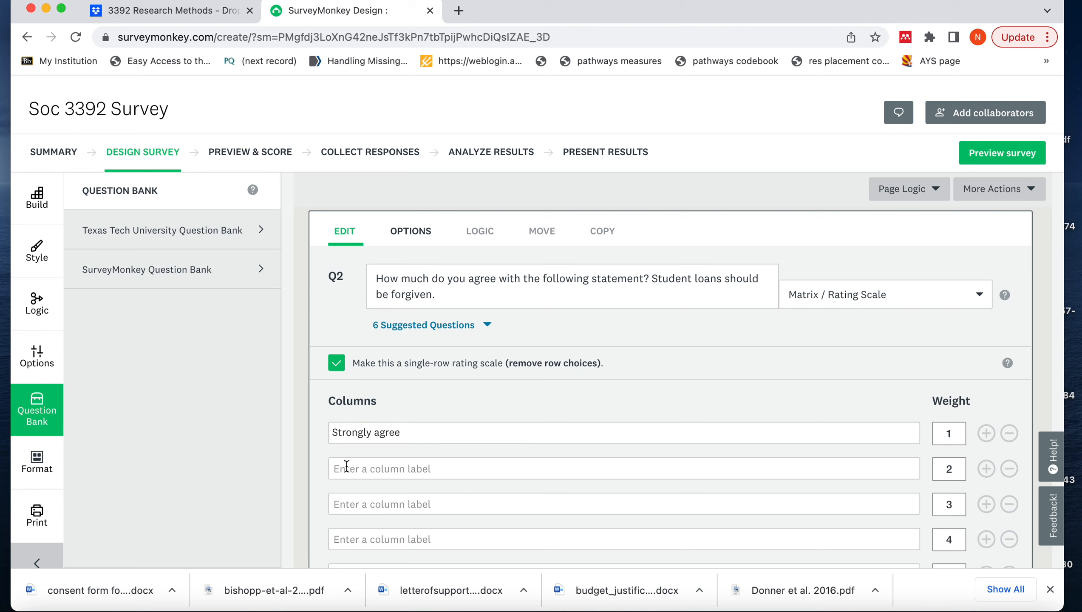
left_click(348, 468)
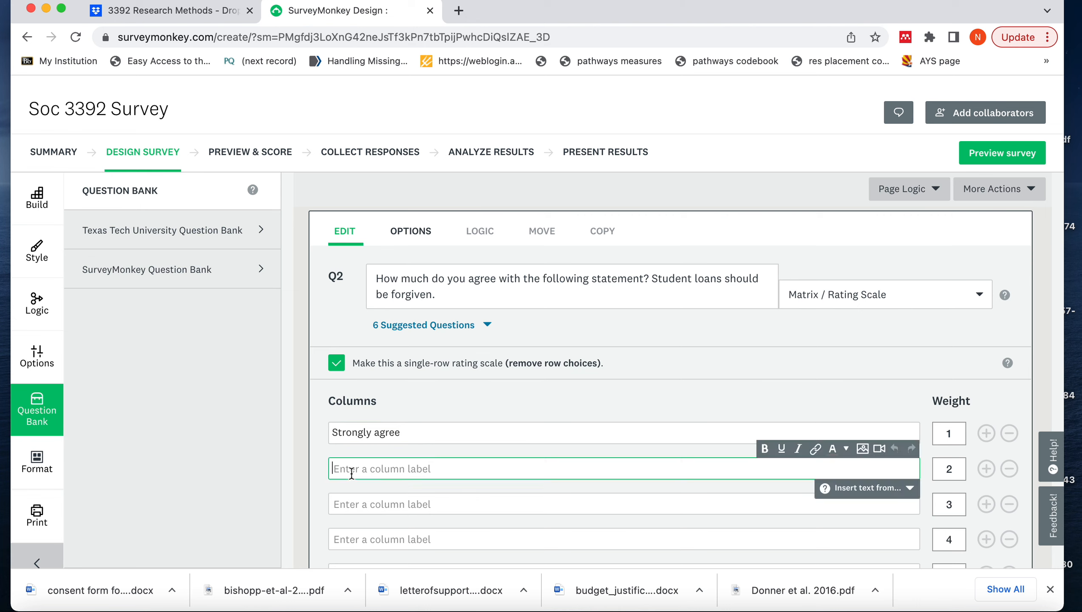
type("Agree")
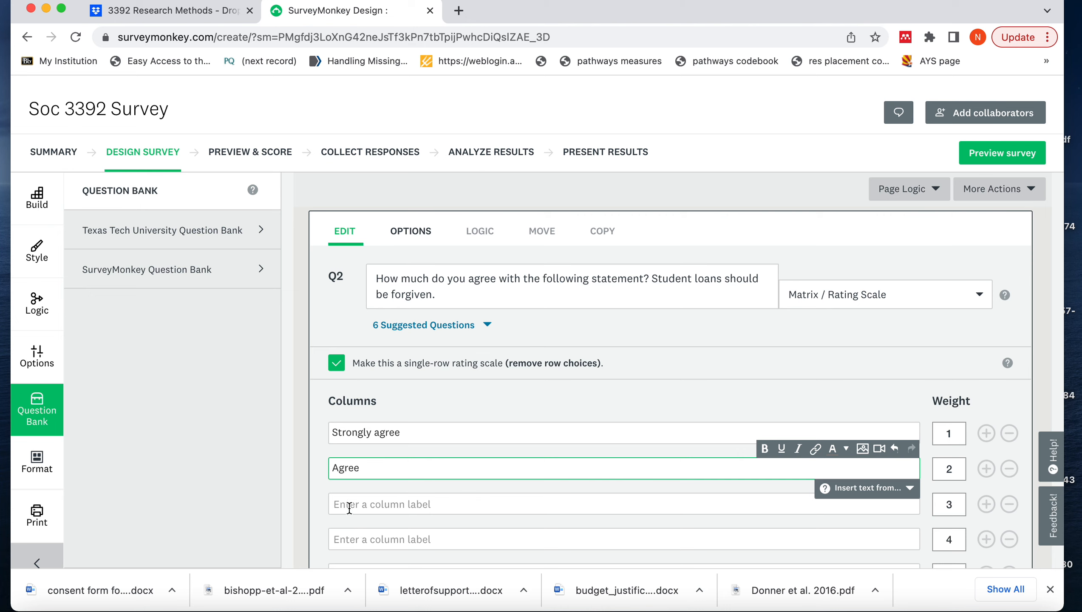
Label the third rating column of the student loan question "Disagree"
left_click(349, 508)
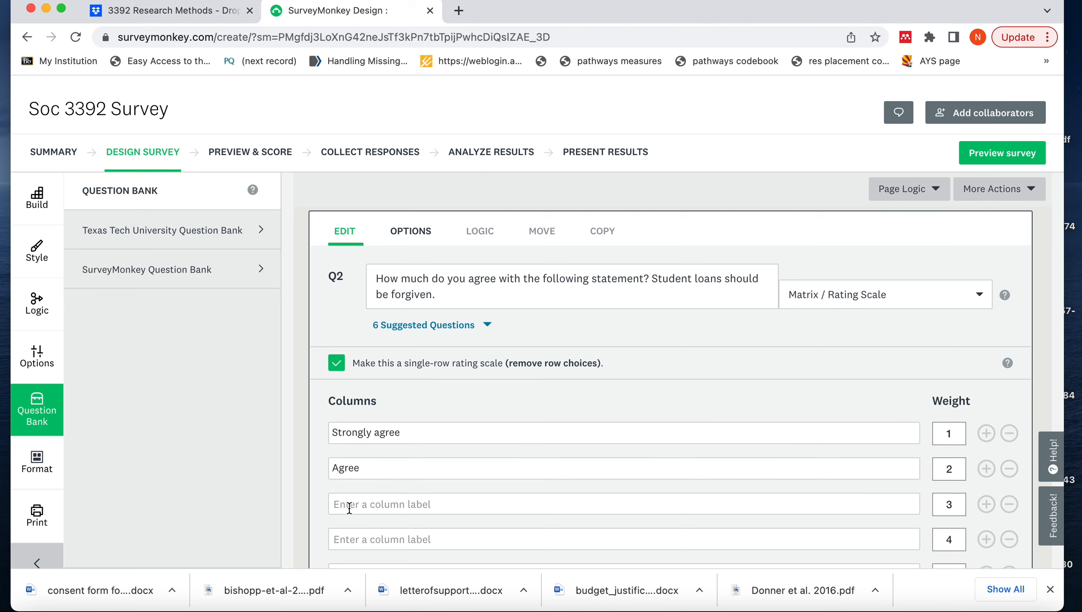
left_click(347, 503)
type("DISAGREE")
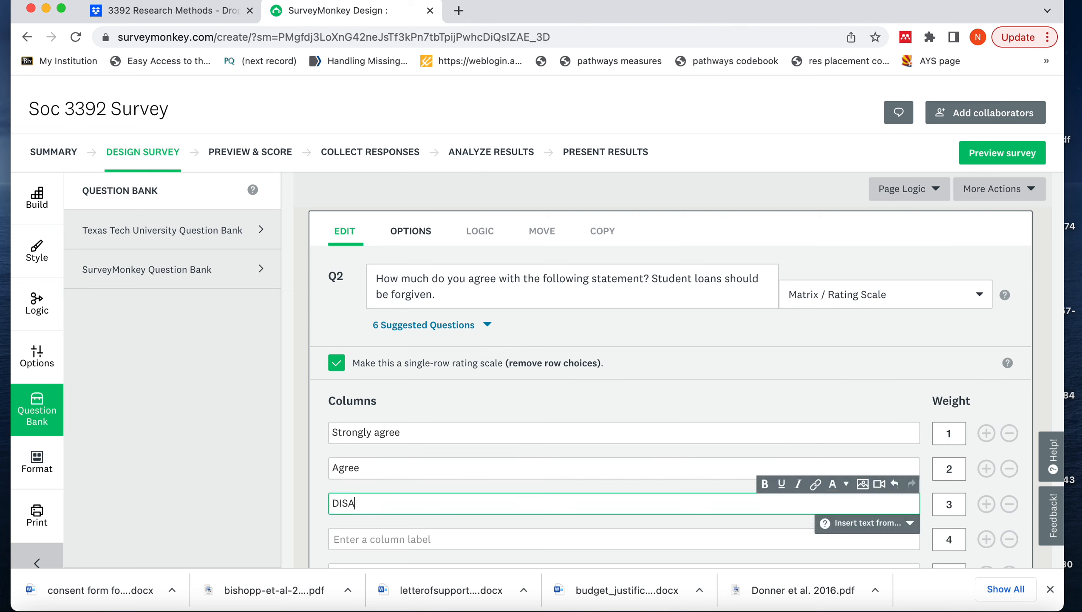
key("BackSpace")
key("BackSpace")
key("BackSpace")
key("BackSpace")
key("BackSpace")
key("BackSpace")
key("BackSpace")
type("isagree")
Label the fourth rating column of the student loan question "Strongly disagree"
left_click(343, 541)
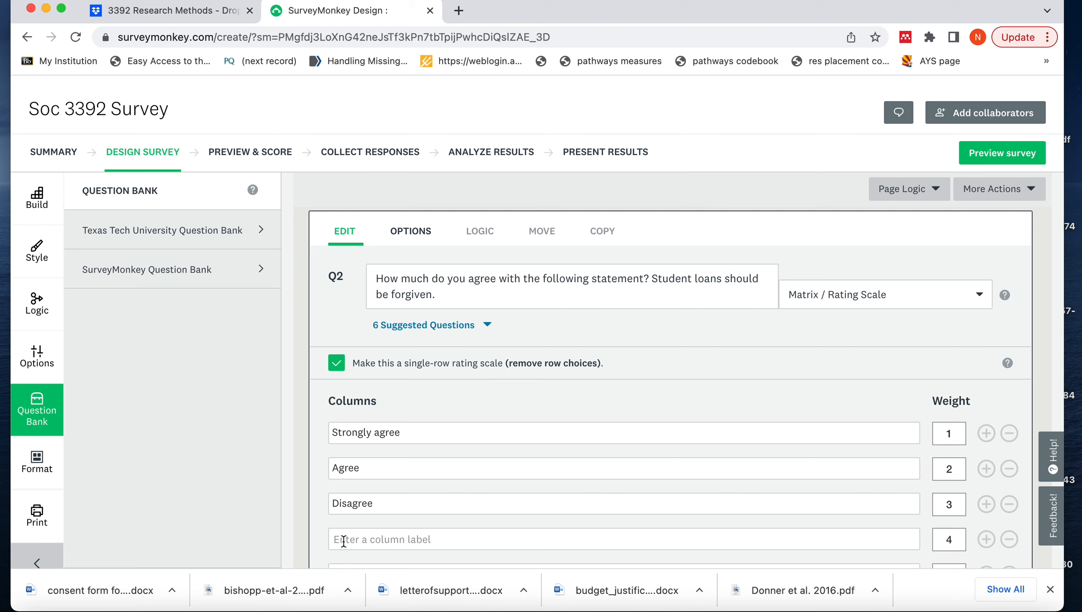
left_click(343, 541)
type("St")
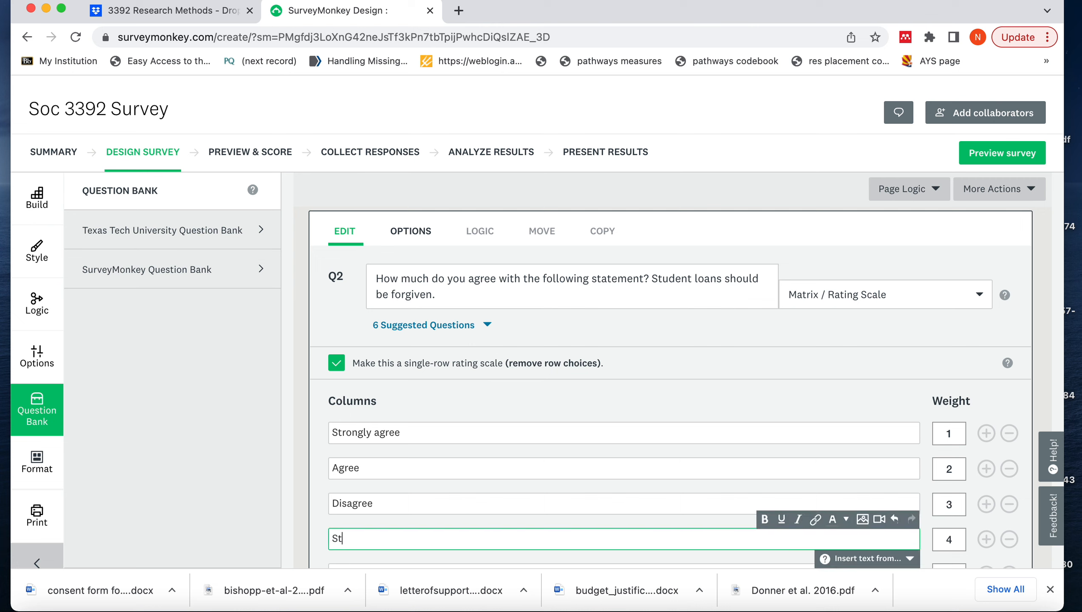
type("rongly disagree")
left_click(437, 402)
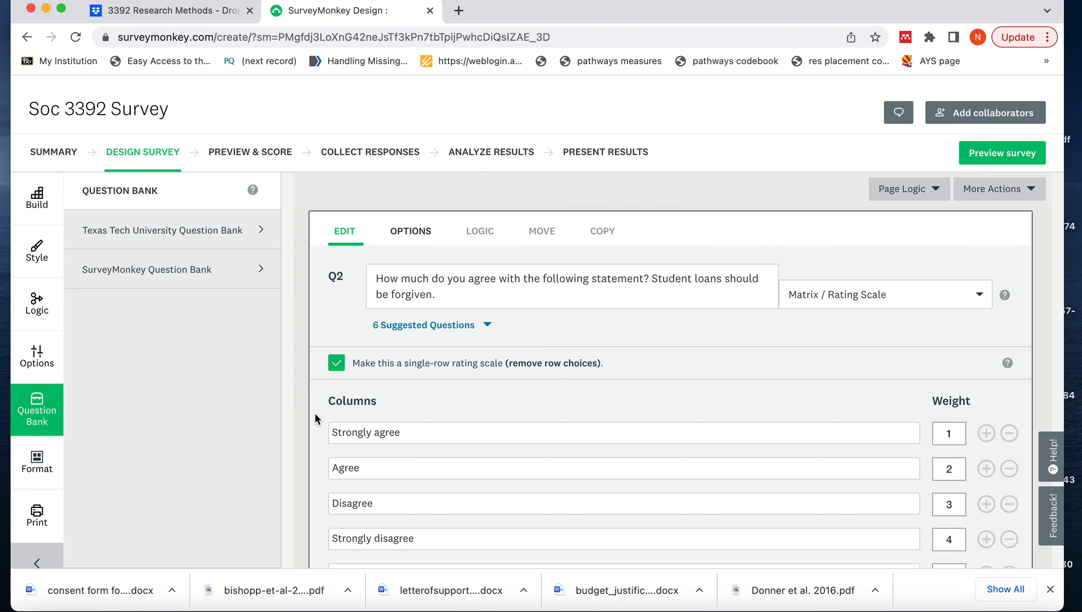
Save the student loan rating question
scroll(314, 413, "down", 5)
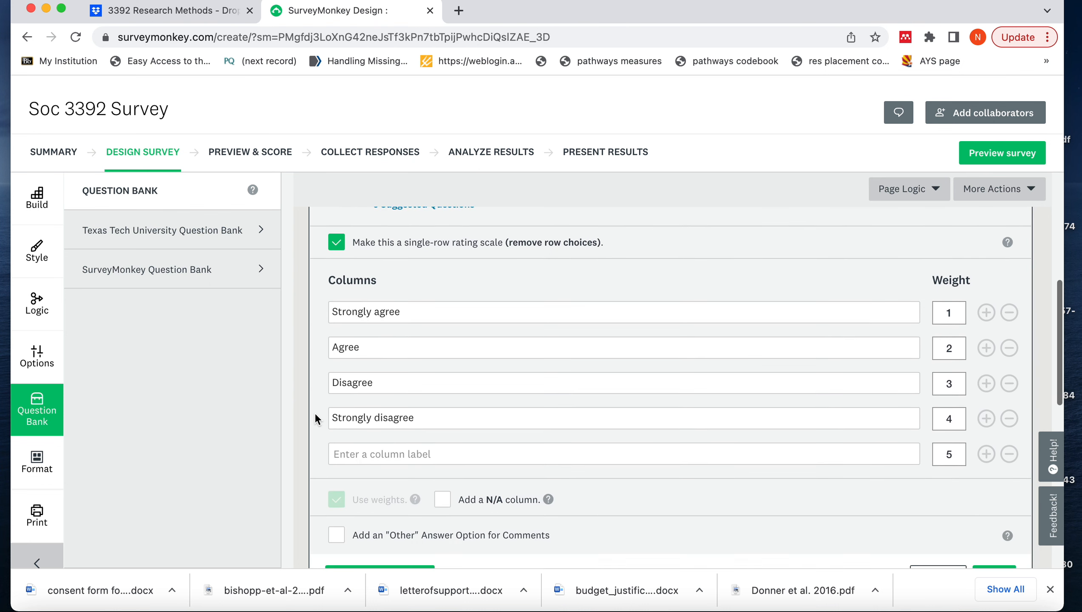
scroll(315, 413, "down", 2)
scroll(314, 413, "down", 2)
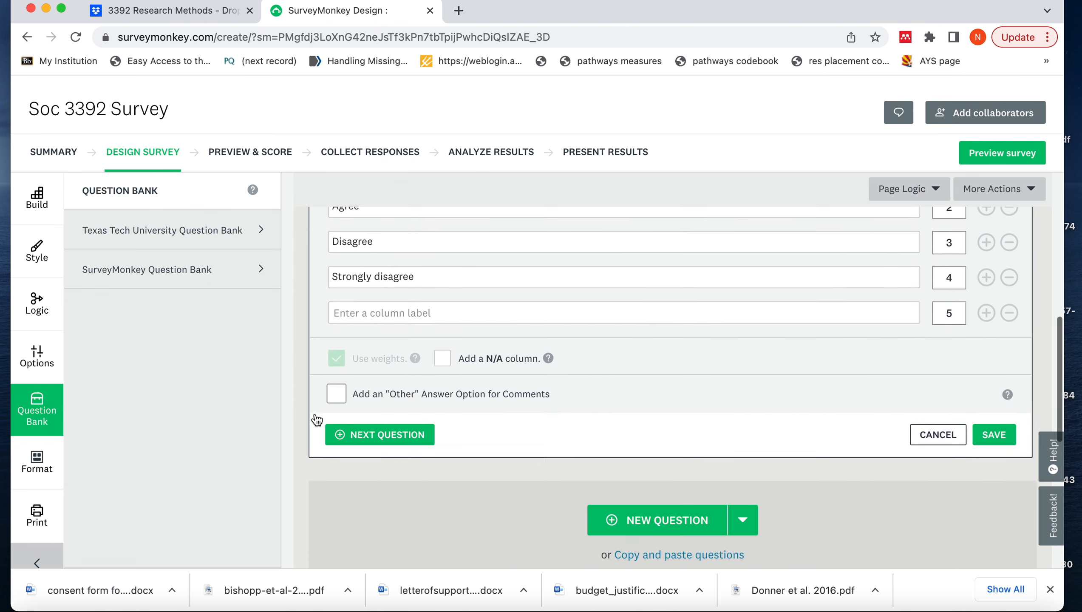
left_click(994, 425)
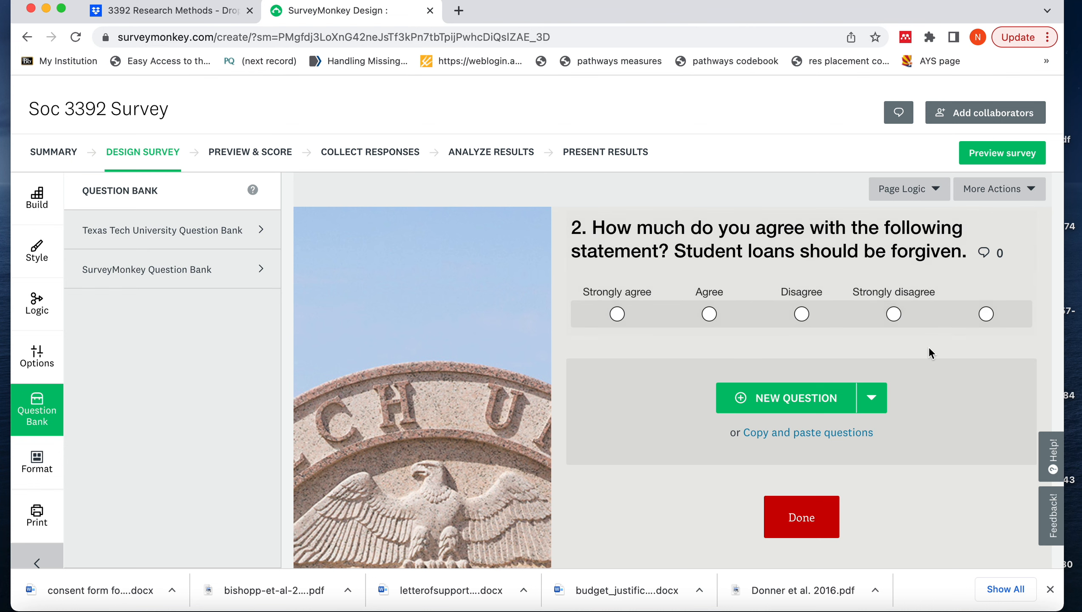
Reopen the student loan question, remove its empty fifth rating column and save the question again
mouse_move(982, 312)
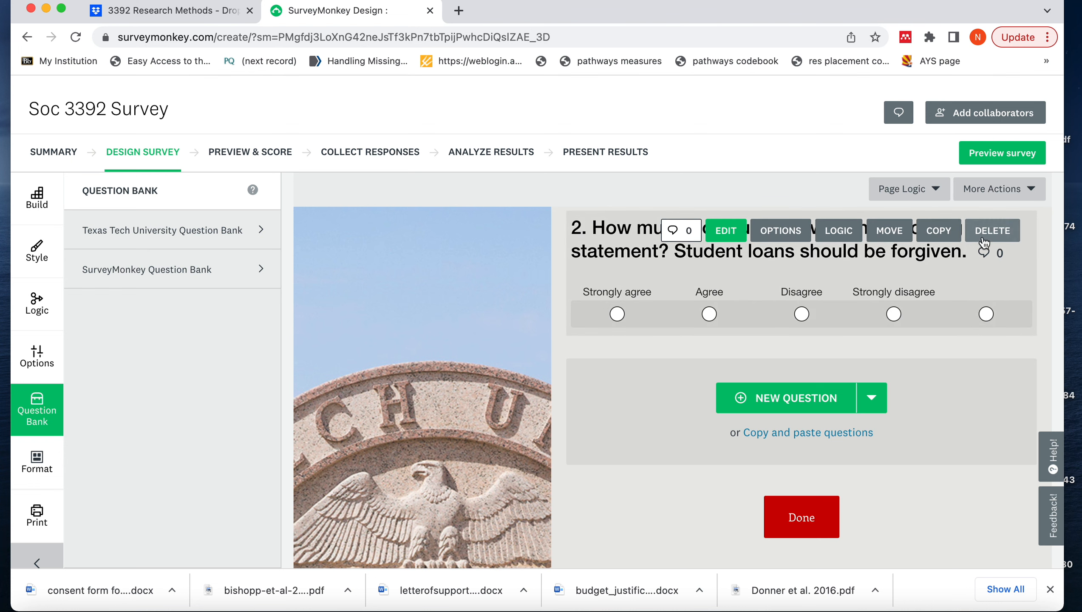
left_click(734, 233)
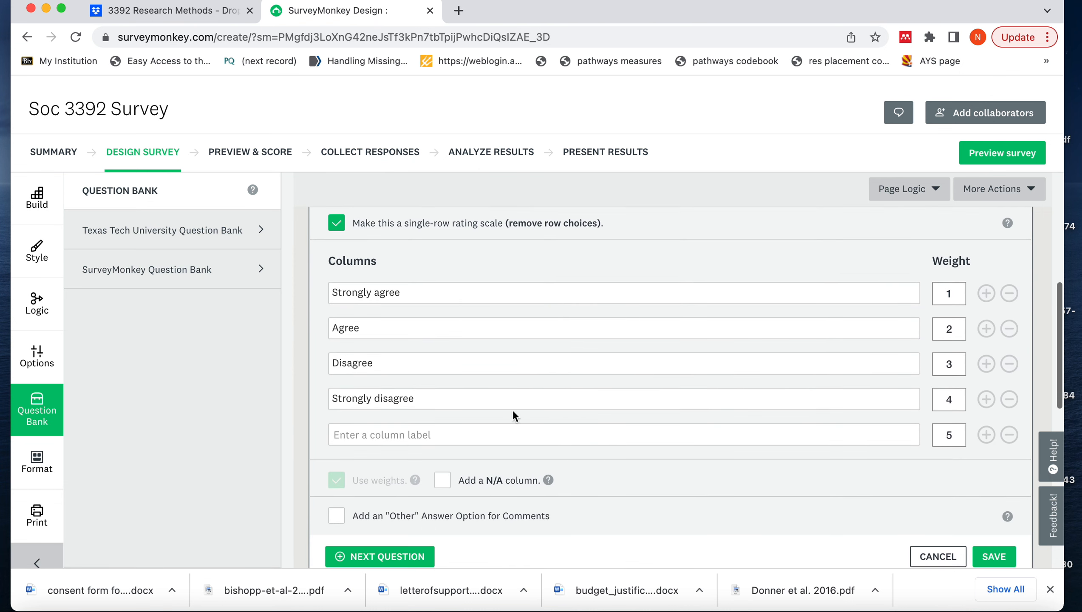
left_click(1009, 435)
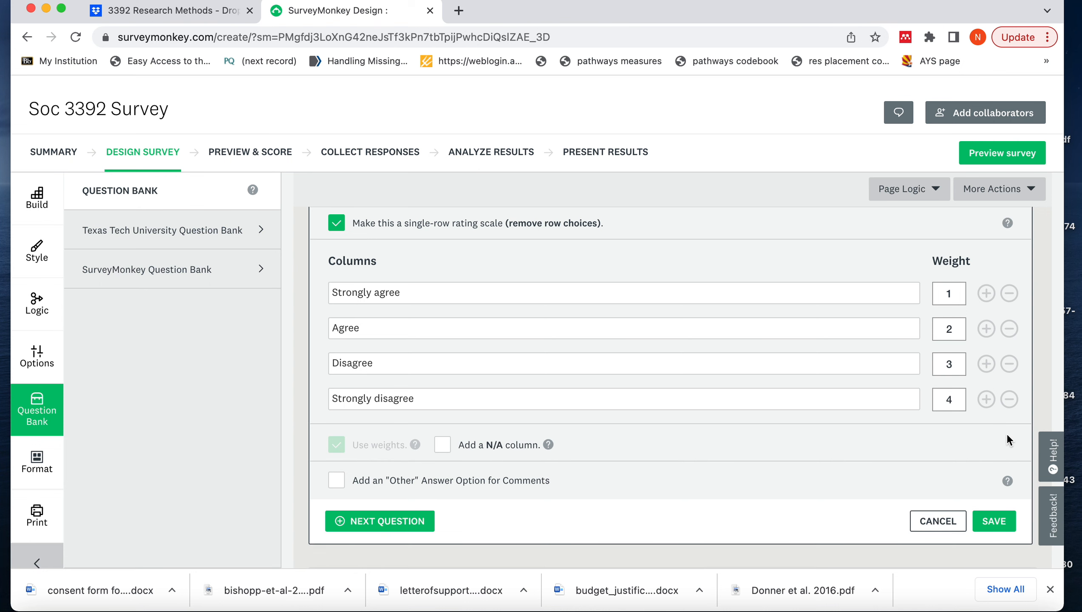
left_click(994, 527)
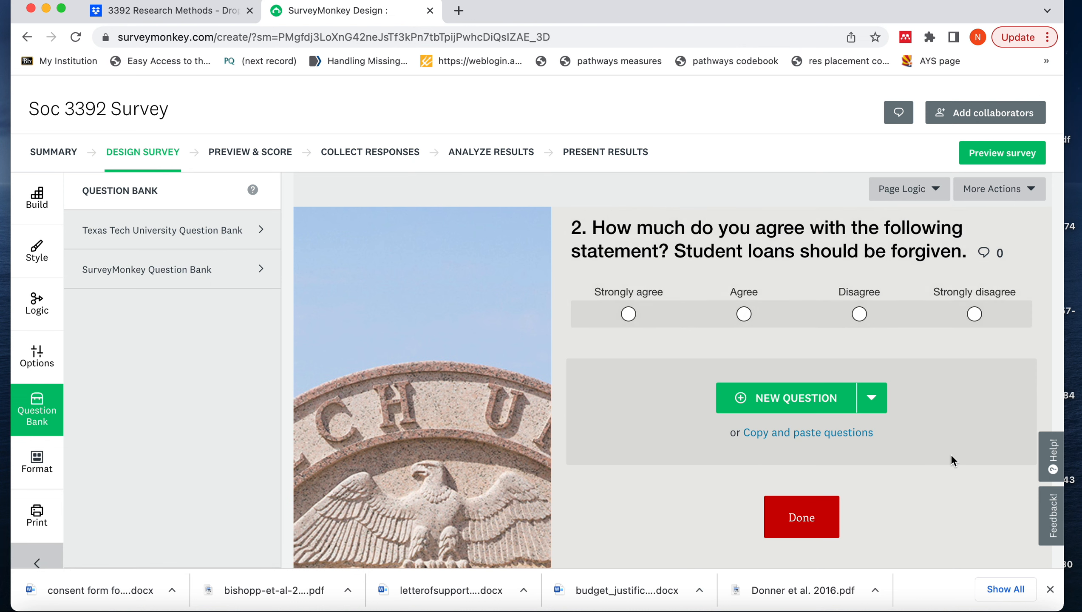
Preview the survey and look through both questions and their answer choices as respondents see them
left_click(997, 158)
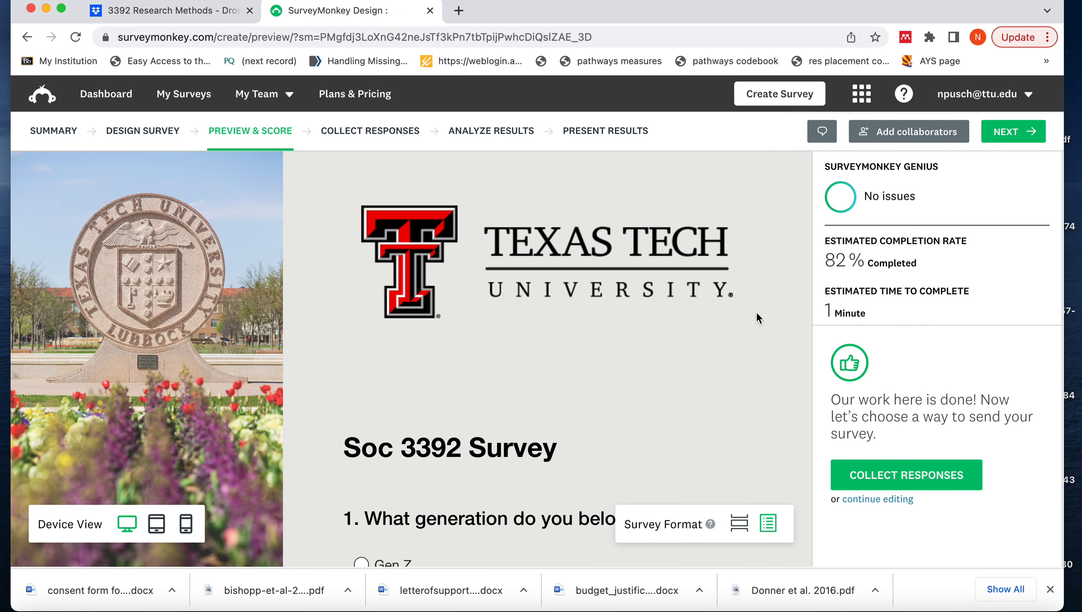
scroll(757, 314, "down", 5)
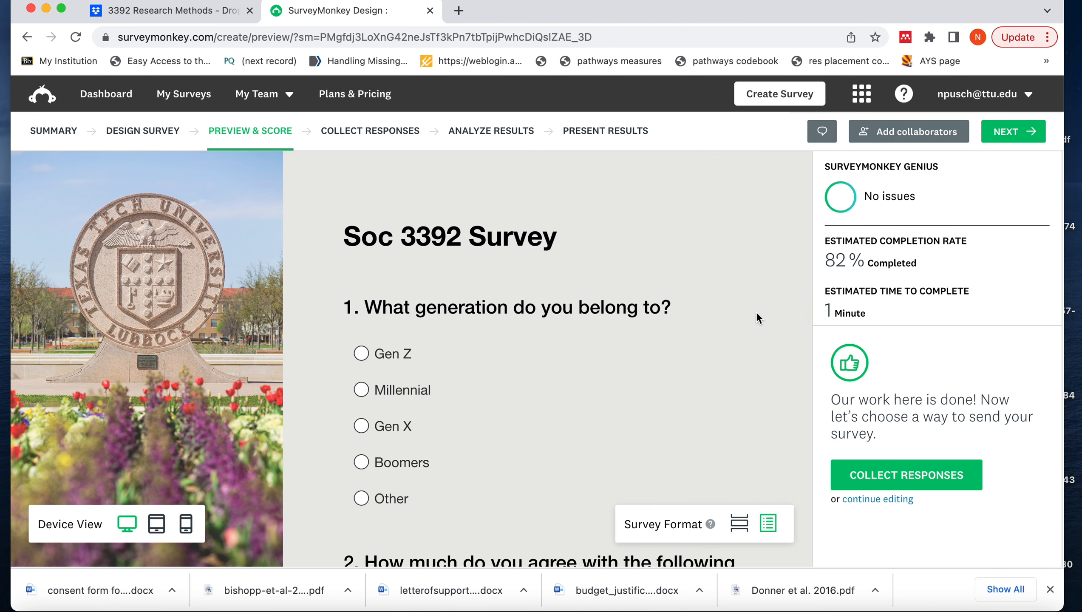
scroll(756, 314, "down", 6)
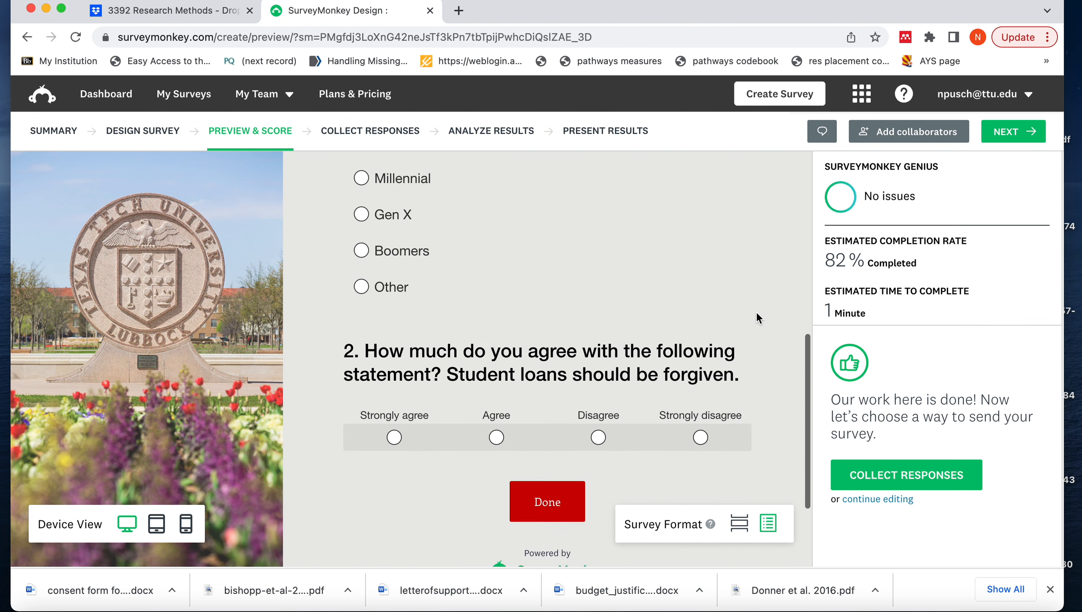
scroll(755, 317, "down", 1)
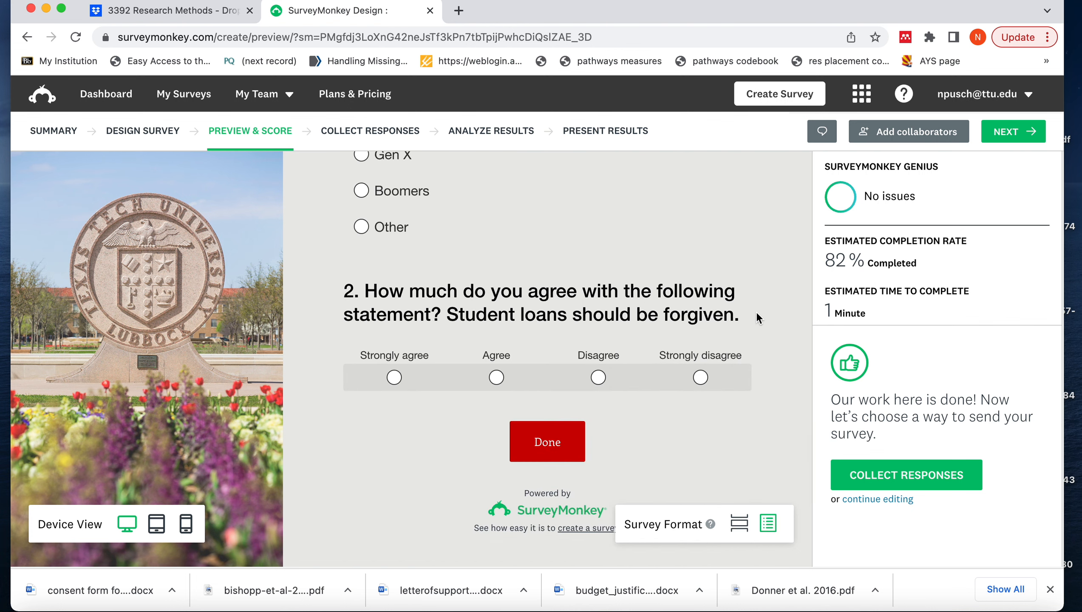
scroll(757, 315, "up", 6)
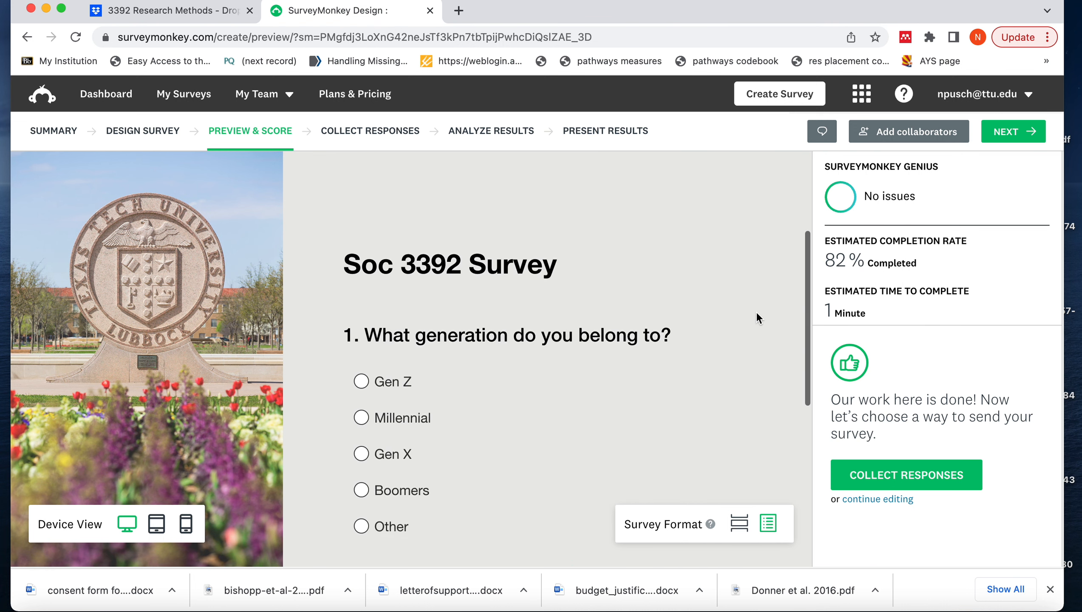
scroll(756, 316, "down", 5)
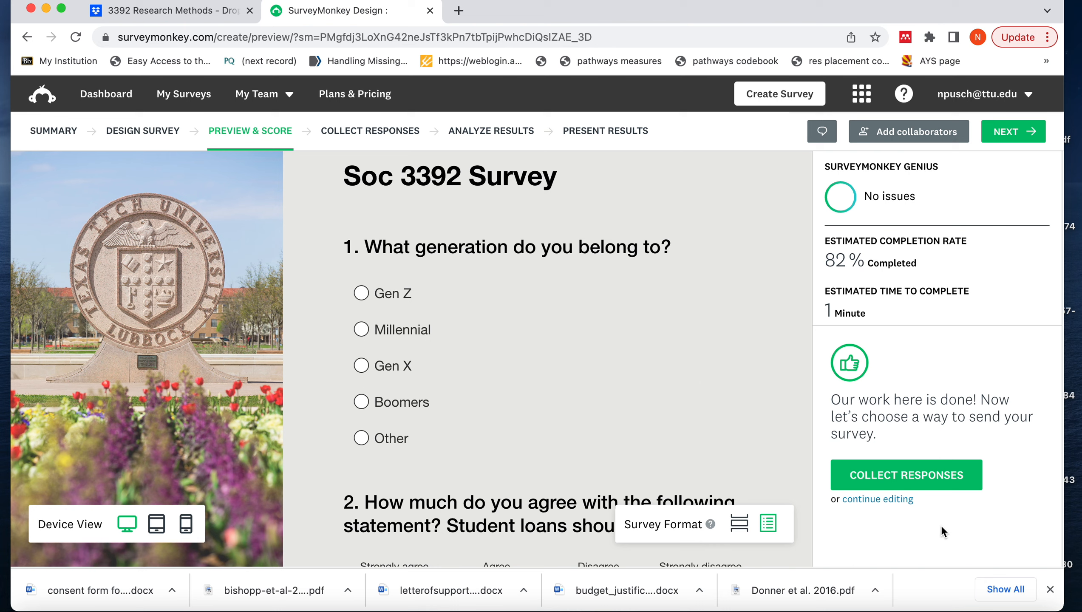
Set up a response collector for sending the survey your own way, by posting it on social media
left_click(891, 483)
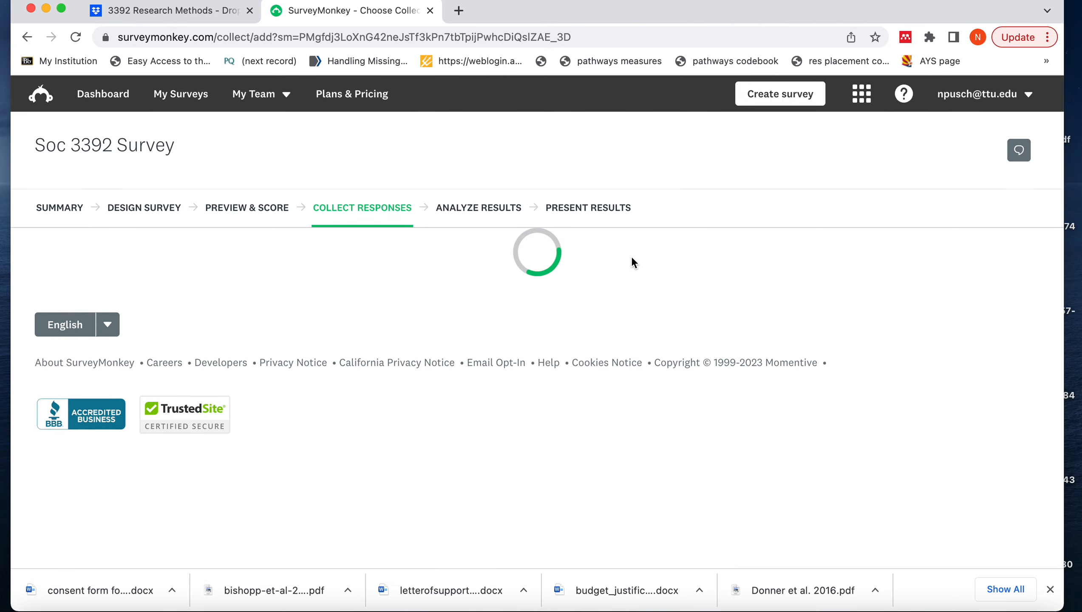
scroll(277, 278, "down", 5)
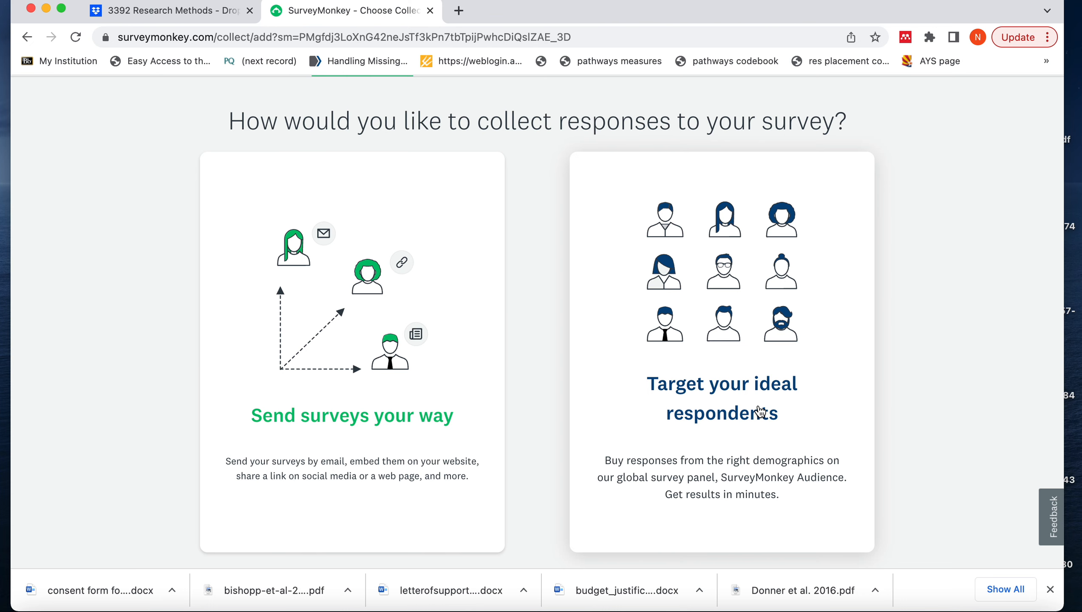
left_click(362, 418)
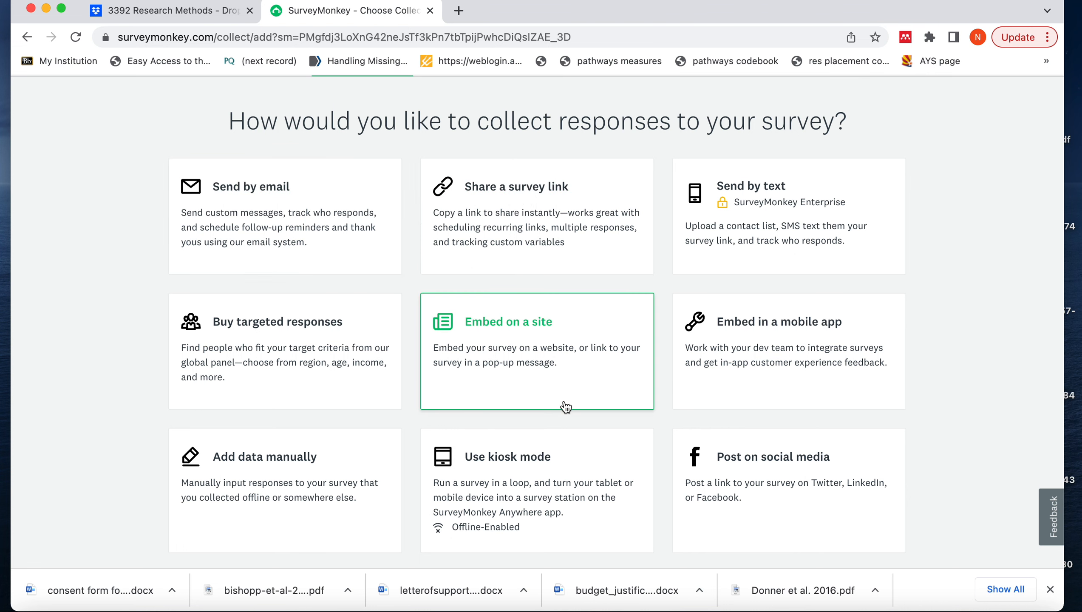
left_click(749, 468)
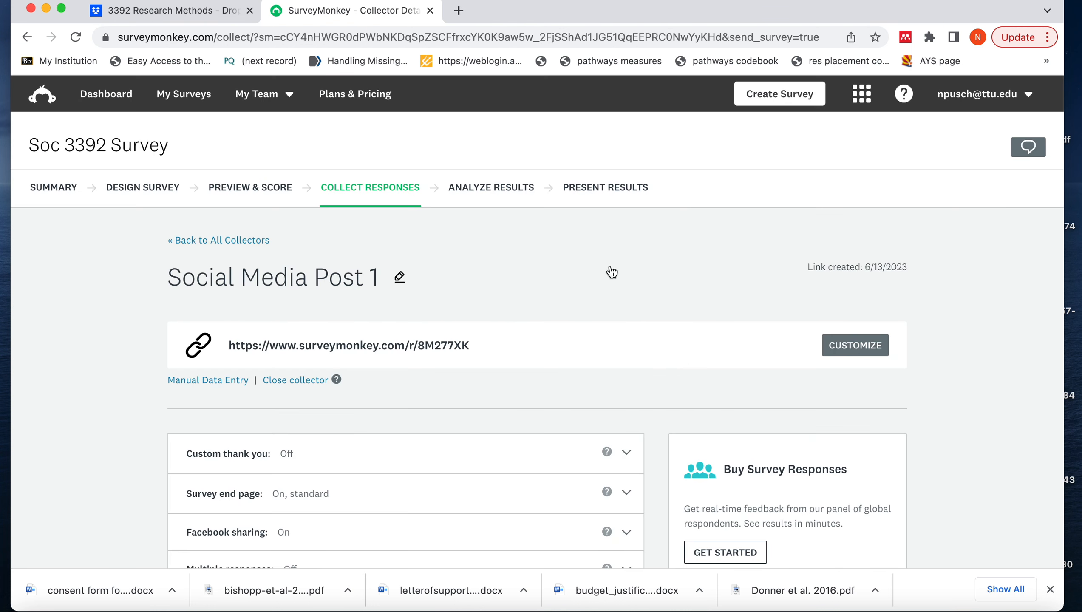
Review the social media collector's link, settings and other sending options, and open the survey's results analysis
scroll(563, 270, "down", 3)
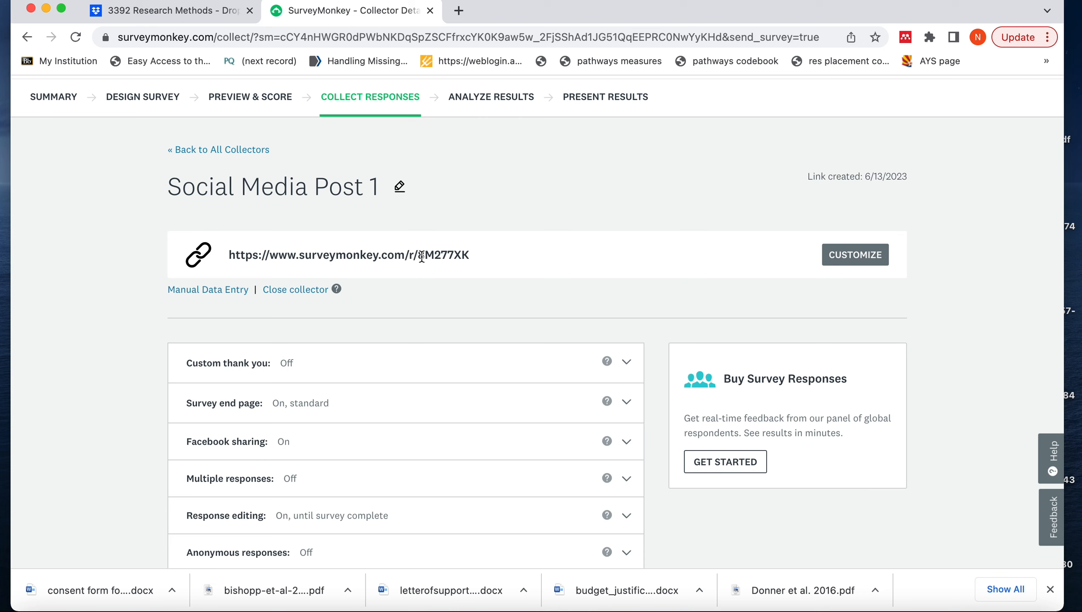
scroll(611, 221, "down", 3)
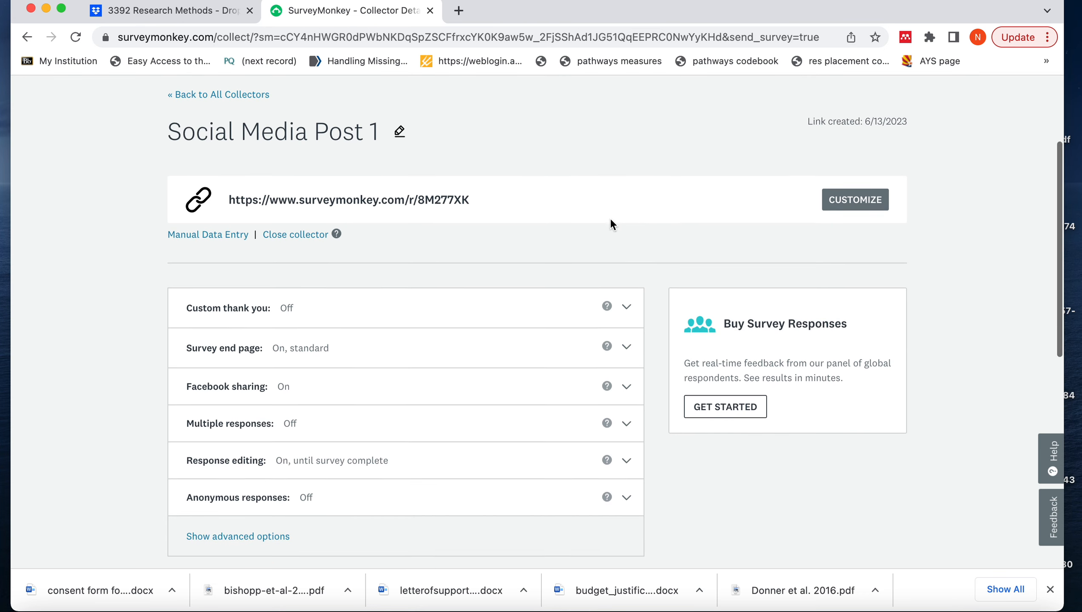
scroll(610, 221, "down", 10)
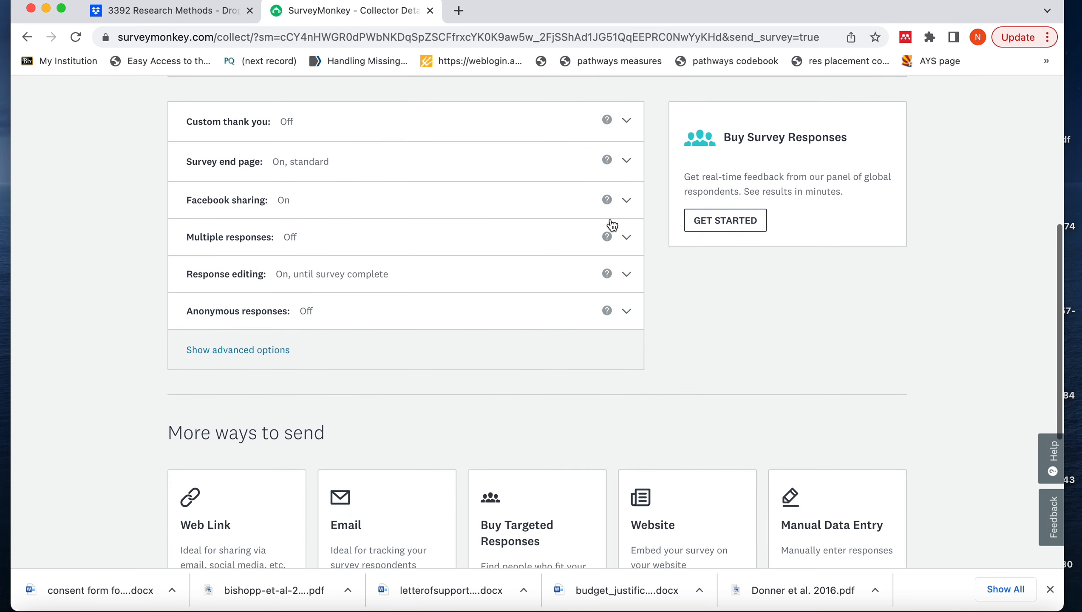
scroll(611, 220, "up", 6)
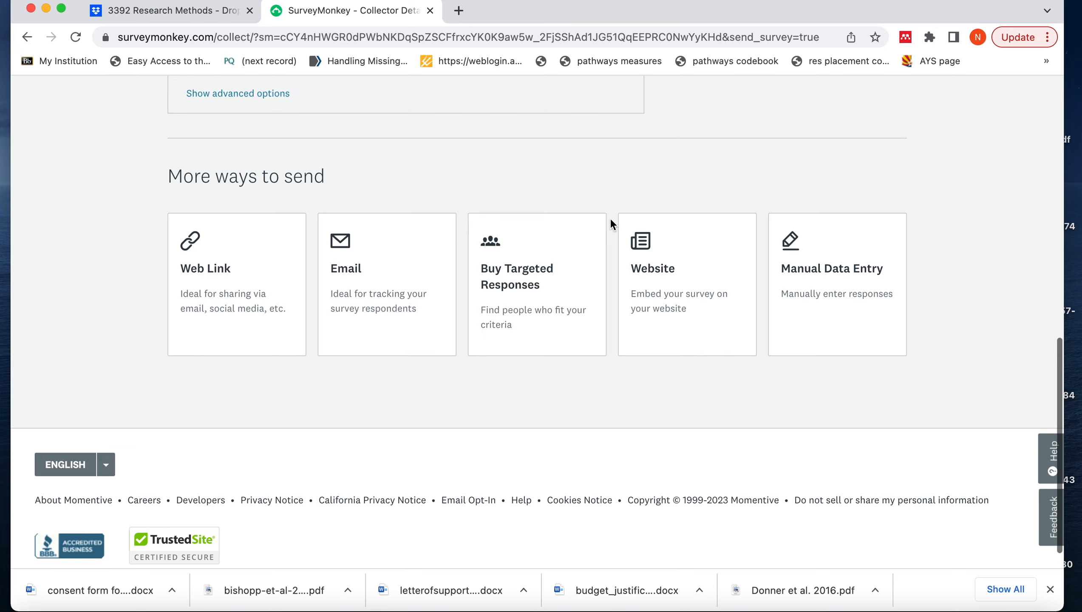
scroll(612, 224, "up", 8)
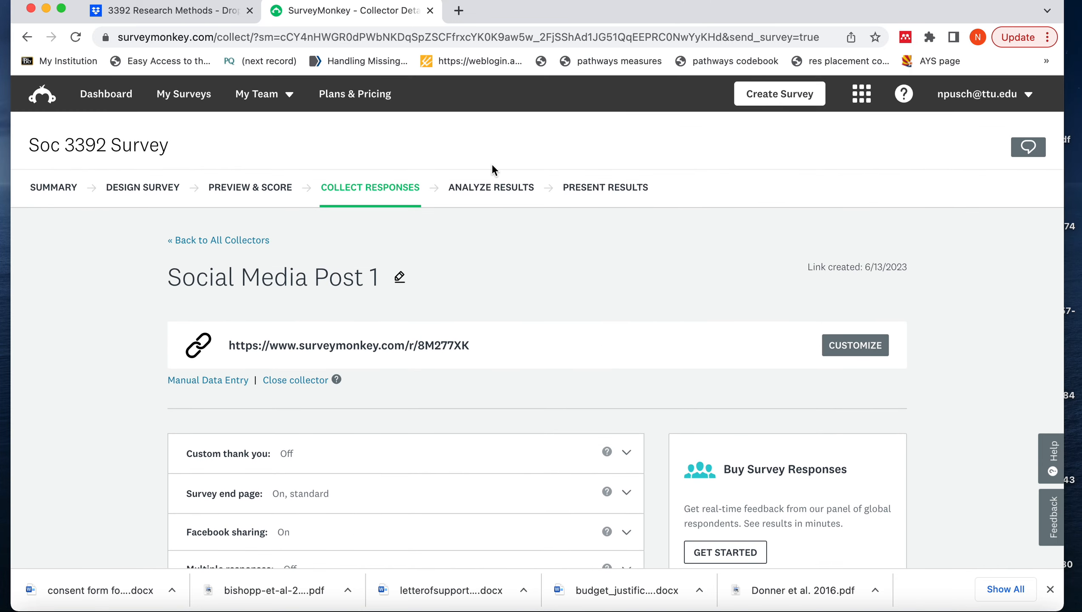
left_click(497, 191)
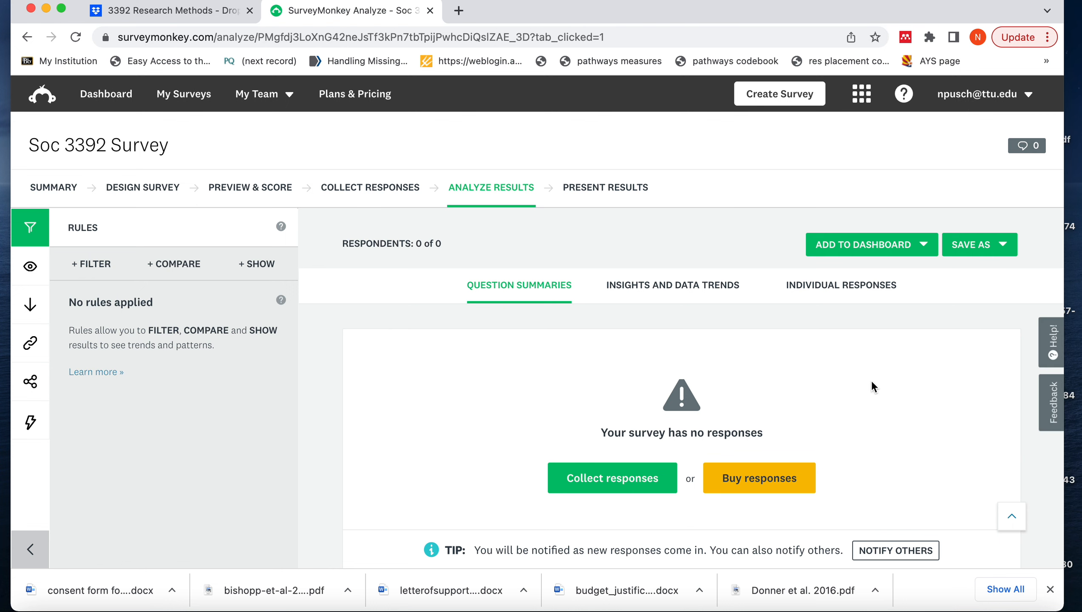
Dismiss the feedback request and look over the results analysis page, including its rules and question summaries
scroll(873, 383, "down", 5)
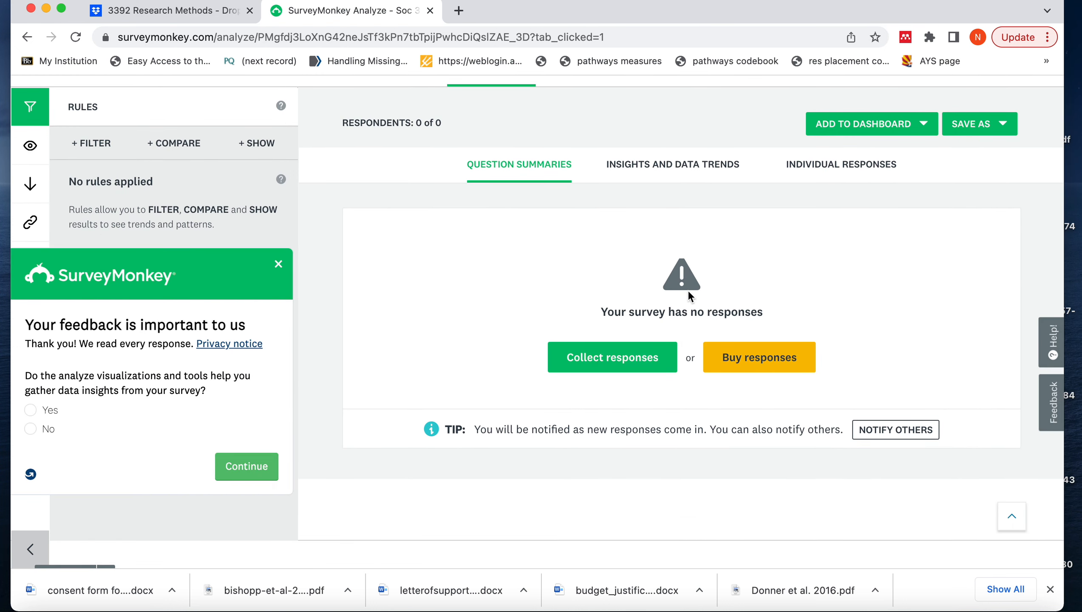
left_click(279, 265)
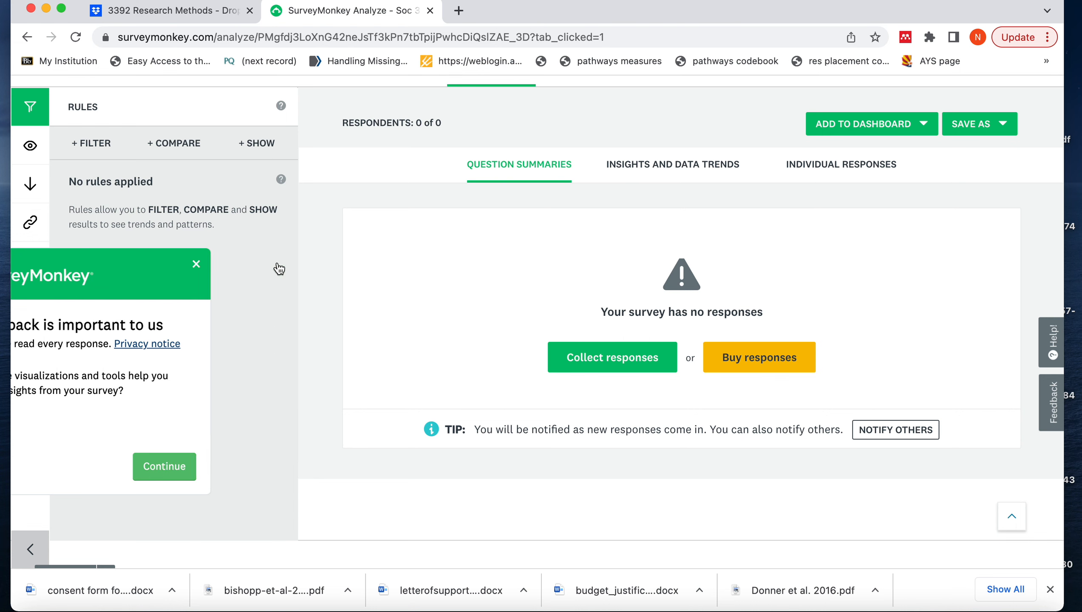
scroll(422, 288, "up", 3)
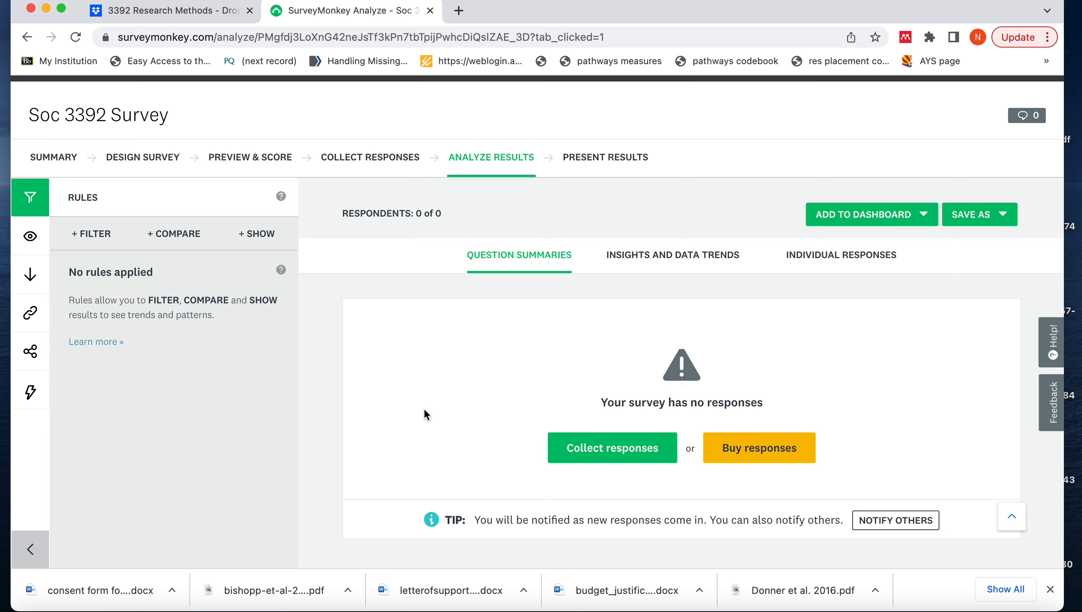
scroll(424, 409, "up", 1)
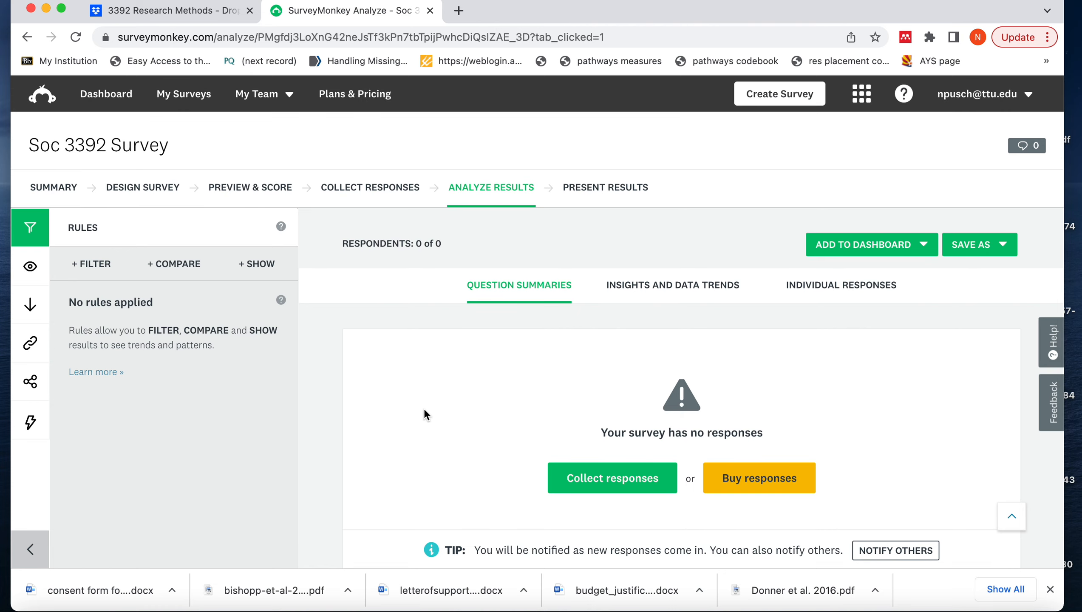
scroll(424, 408, "down", 2)
scroll(424, 410, "down", 1)
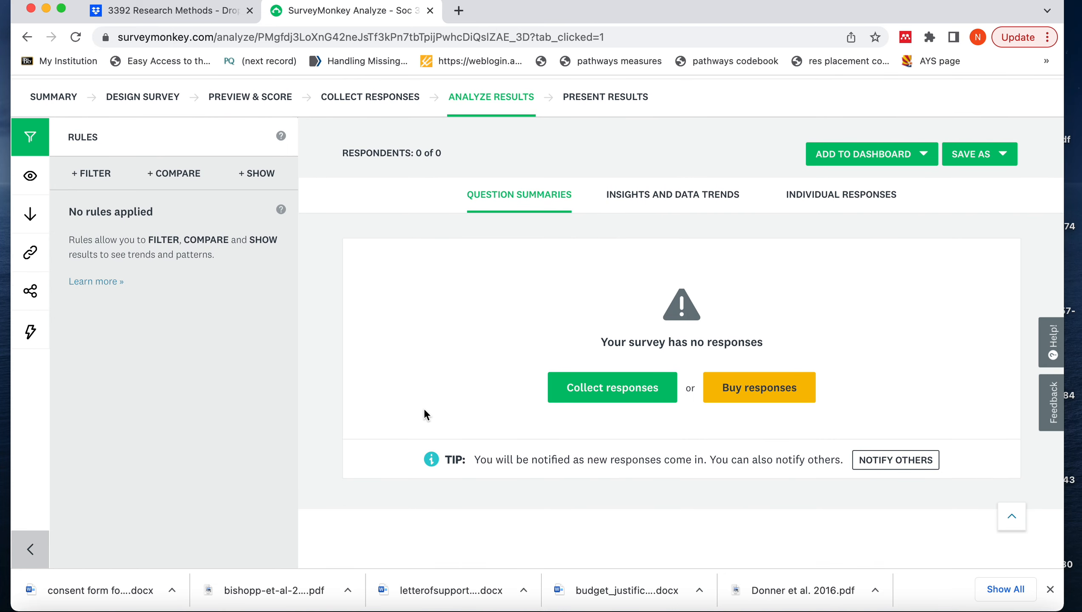
scroll(424, 410, "down", 1)
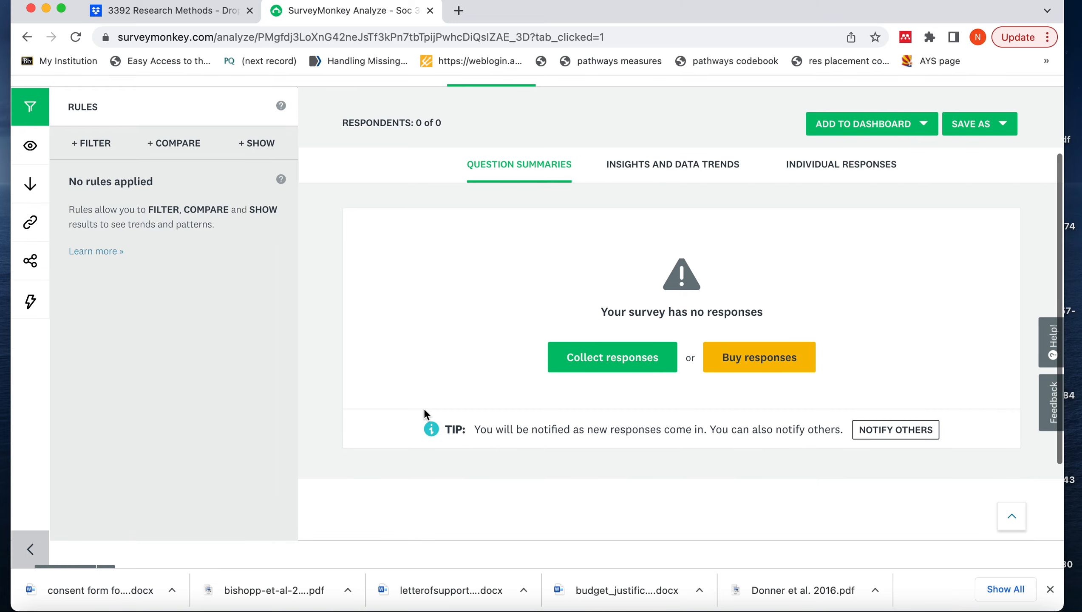
scroll(424, 411, "up", 2)
scroll(424, 409, "up", 2)
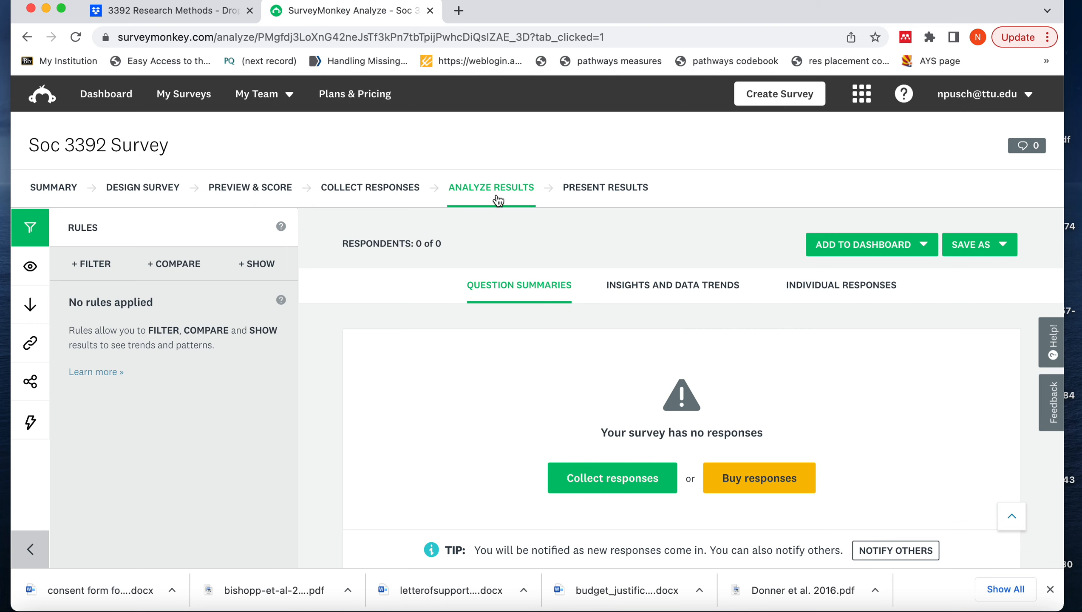
Open the survey's results presentation page and review its dashboard and crosstab report options
left_click(589, 196)
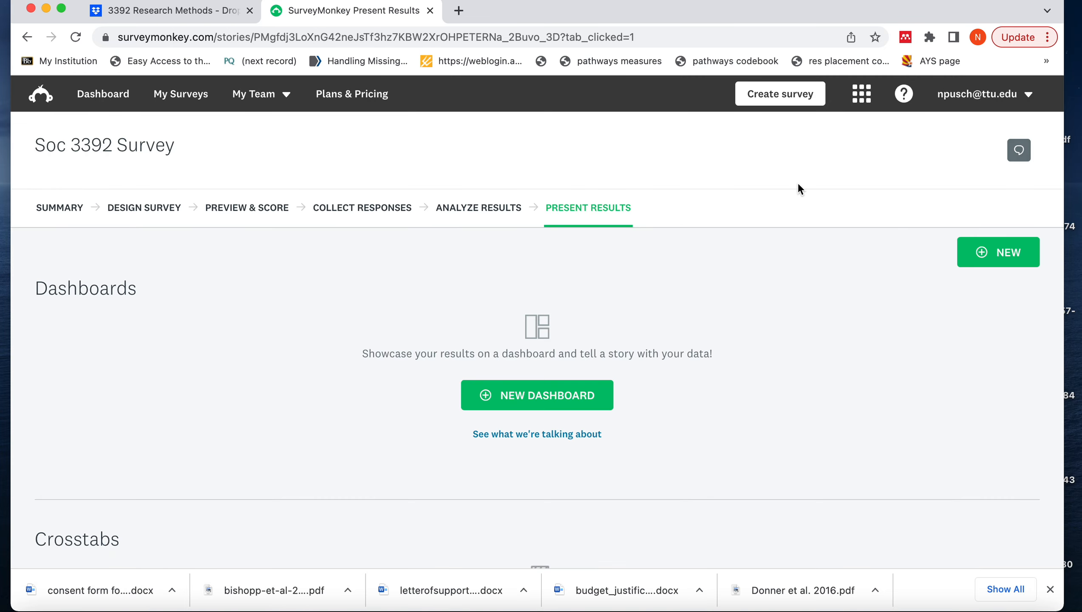
scroll(800, 187, "down", 7)
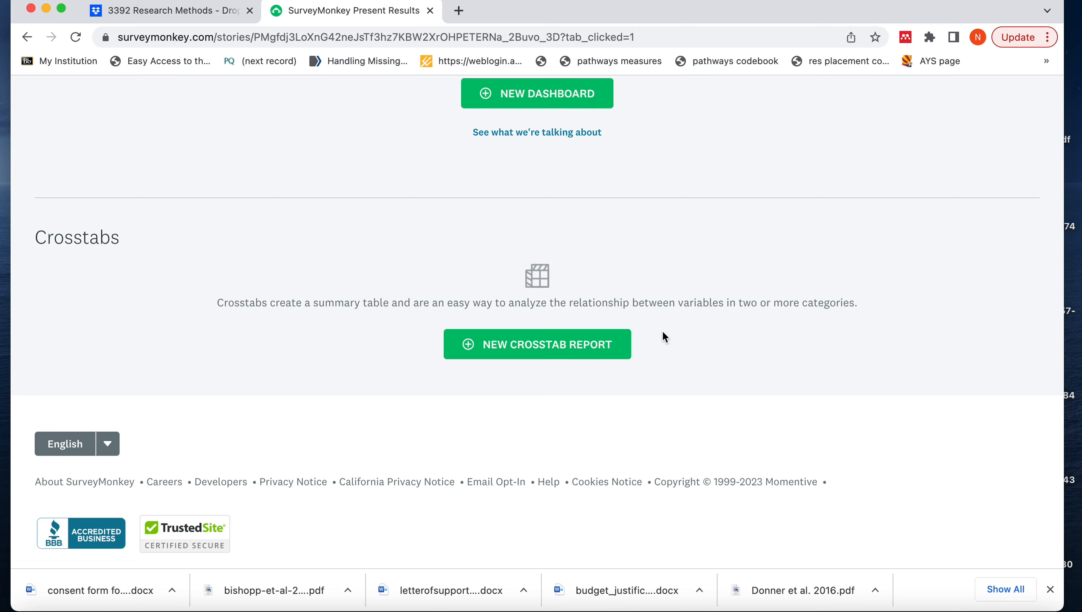
scroll(662, 337, "down", 1)
scroll(662, 337, "up", 3)
scroll(662, 332, "up", 5)
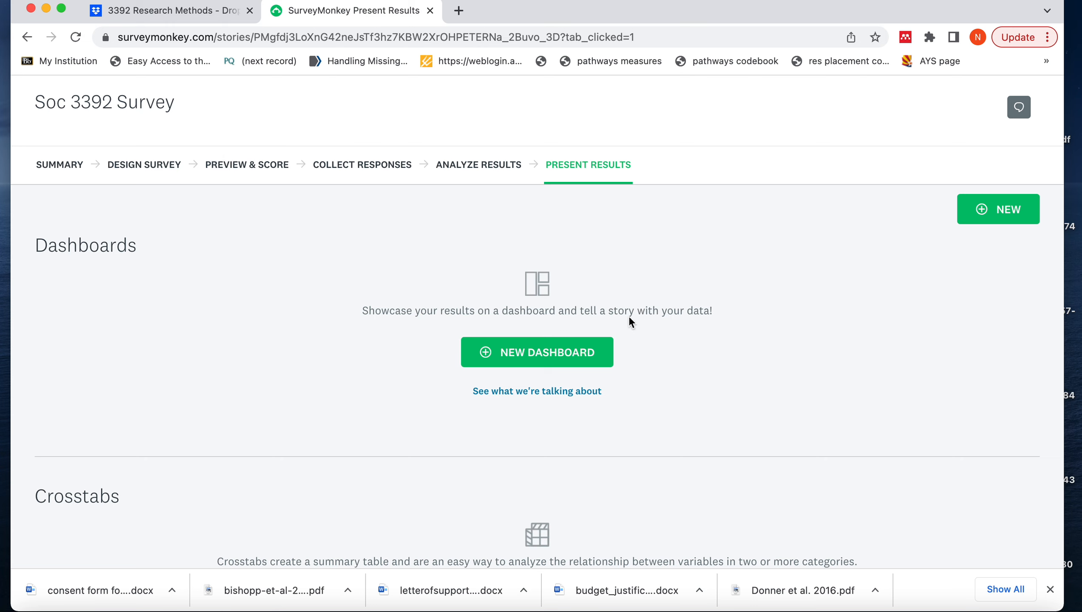
scroll(468, 447, "down", 7)
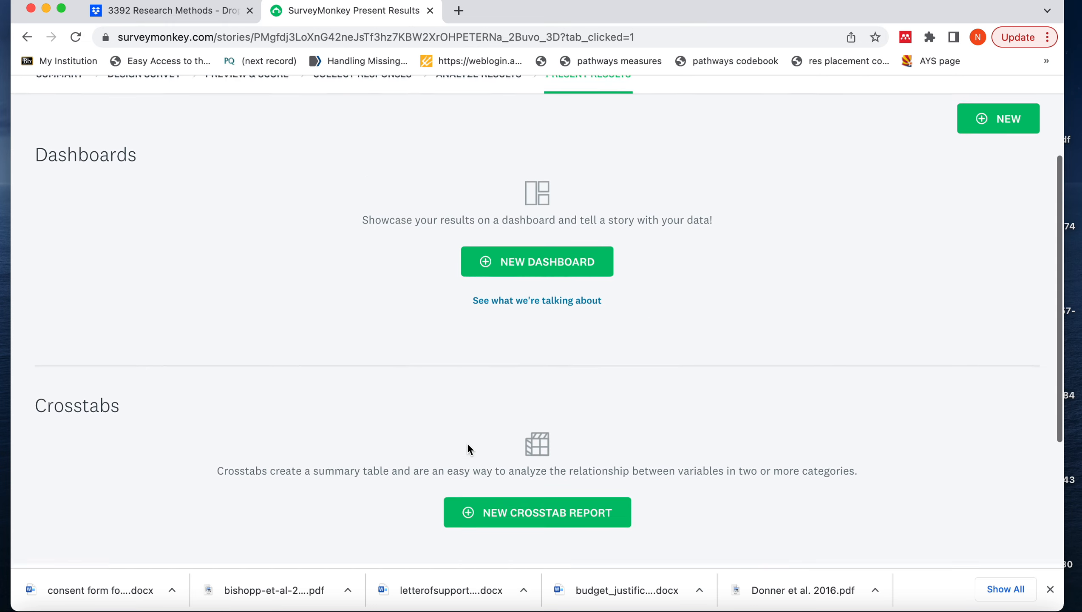
scroll(467, 444, "up", 8)
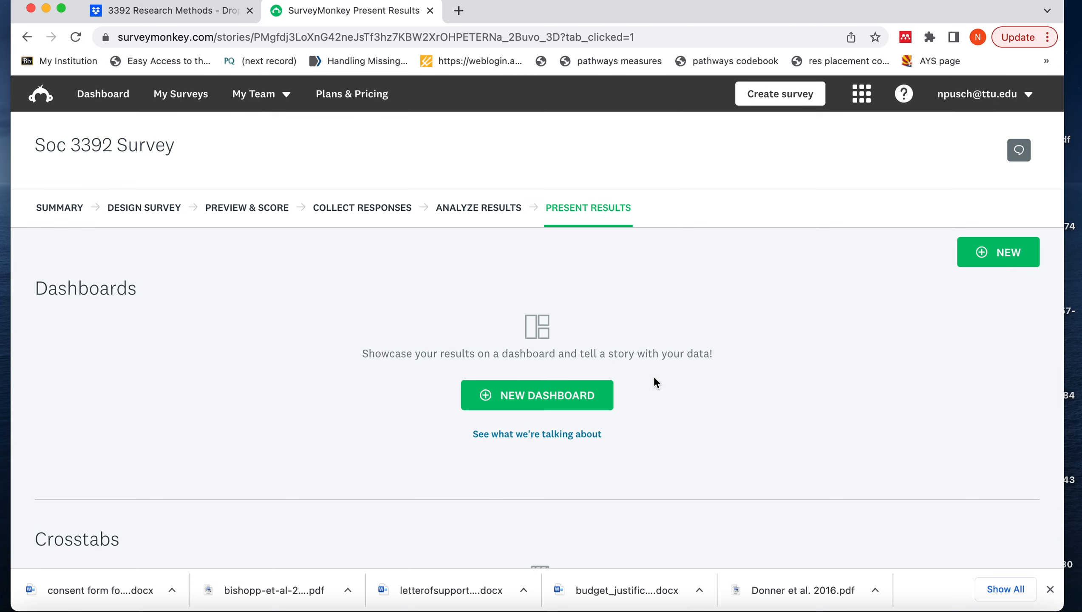
Capture a screenshot of the selected screen area and minimize the browser window
key("super+shift+5")
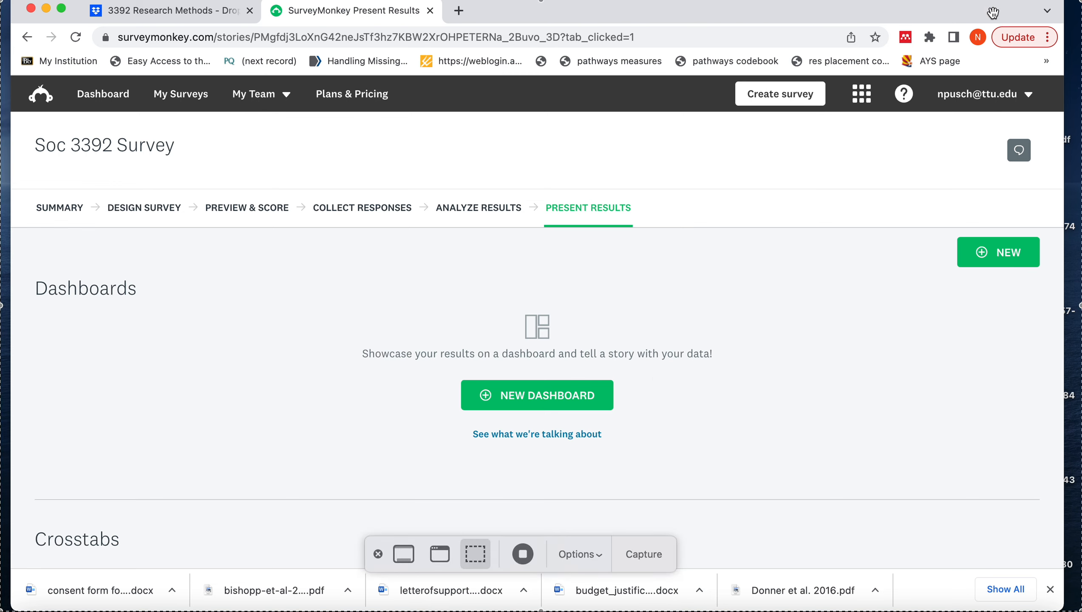
left_click(643, 554)
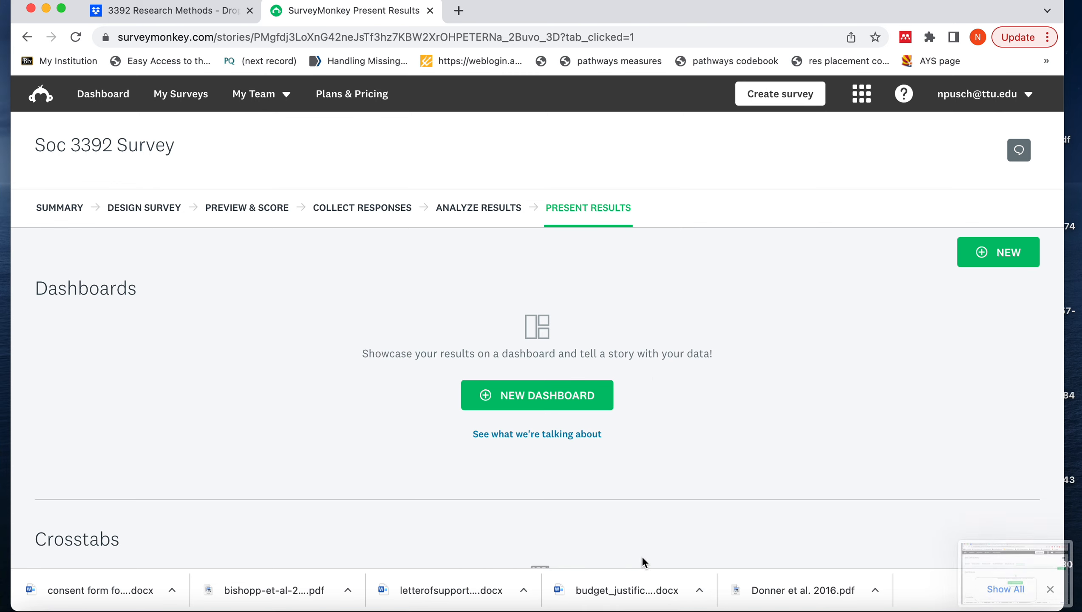
left_click(46, 8)
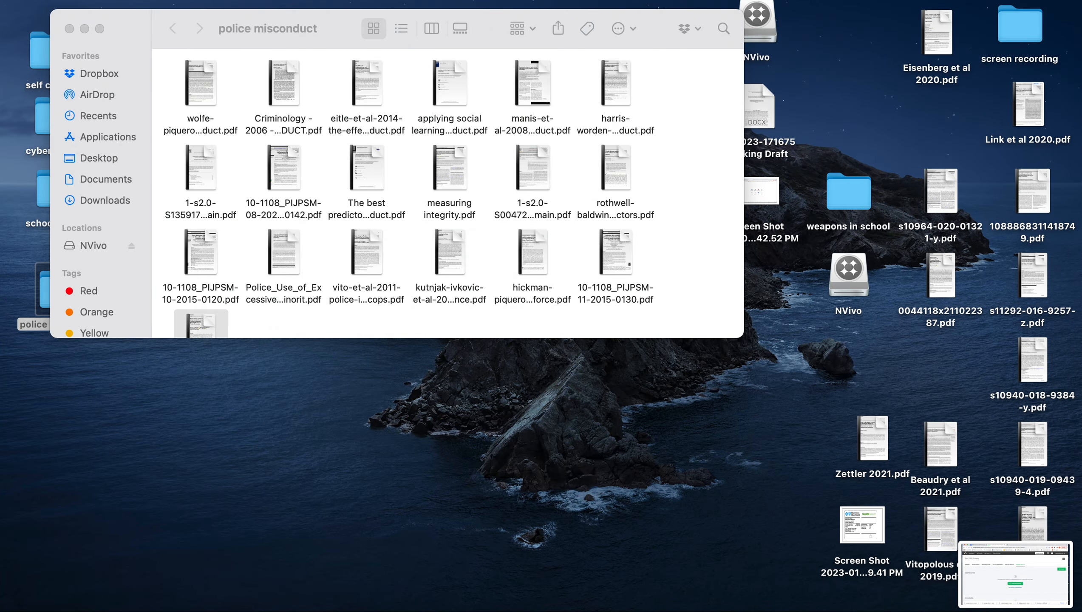